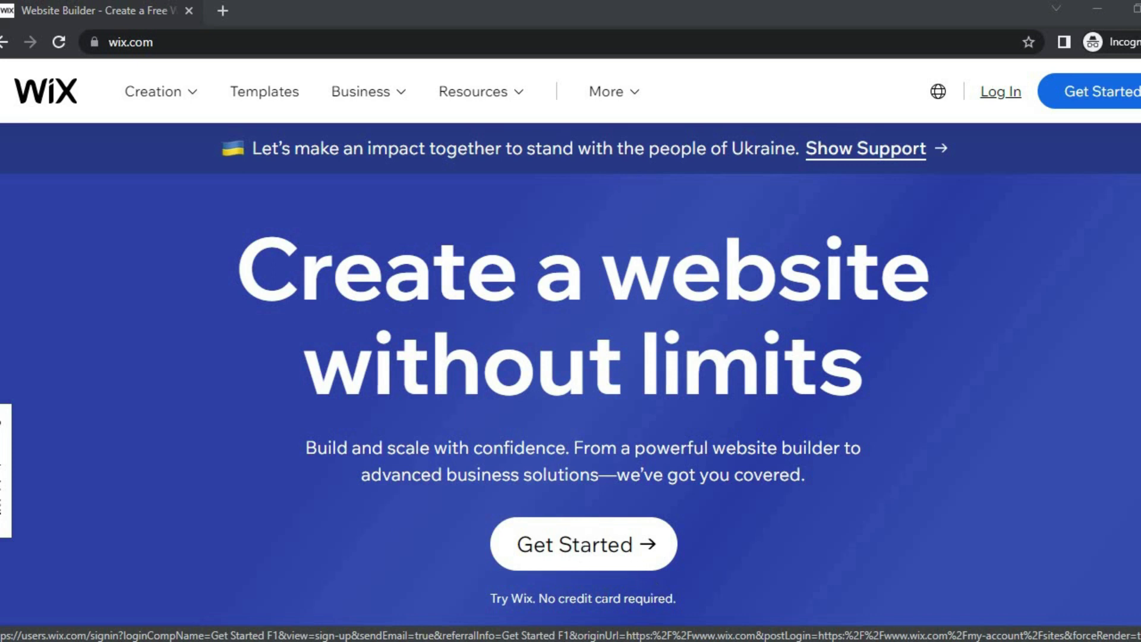
# Step: Start a new Wix account from Get Started and fill in the email and confirm-email fields
pyautogui.click(596, 544)
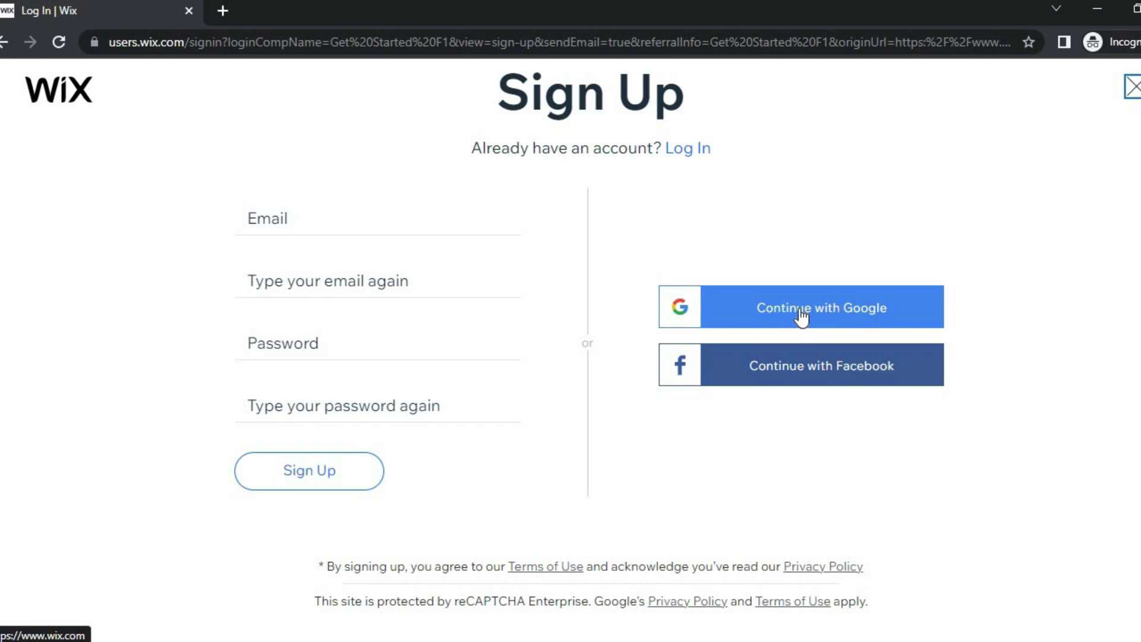
pyautogui.click(474, 230)
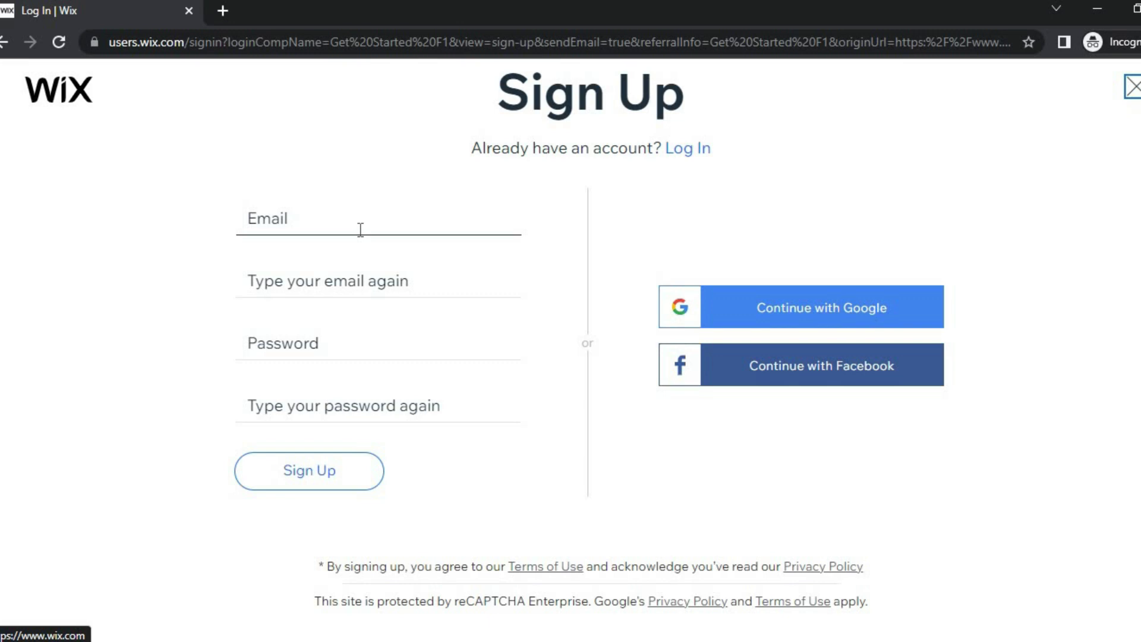
pyautogui.click(374, 283)
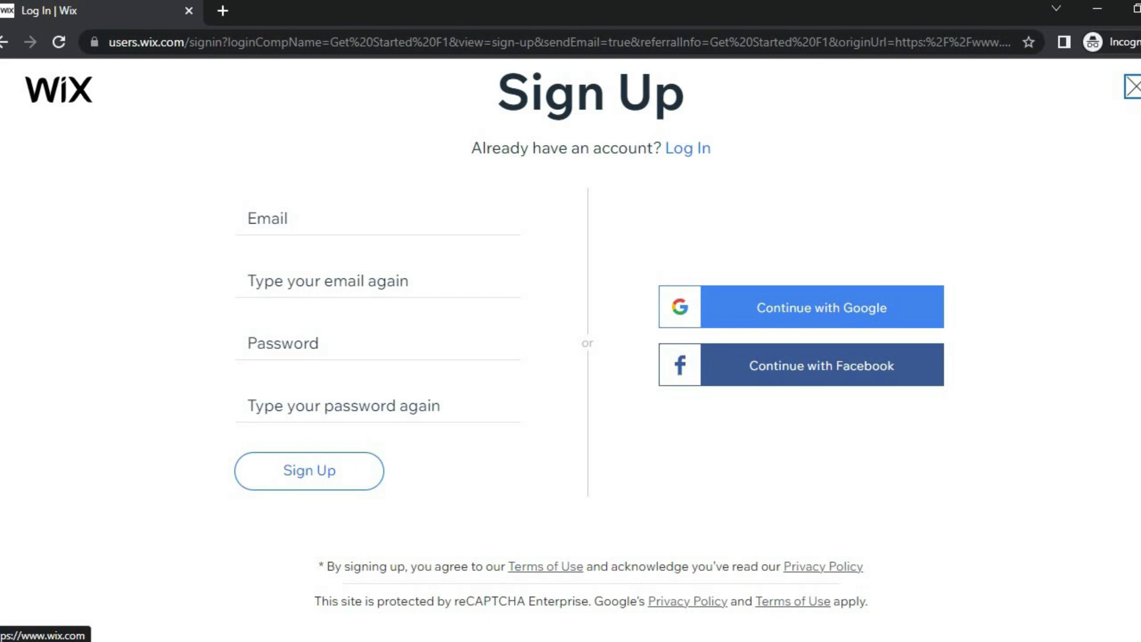
# Step: In the site builder, choose Food Delivery Service as the site type and name the restaurant 'Simple Answers'
pyautogui.moveTo(530, 632)
pyautogui.click(530, 612)
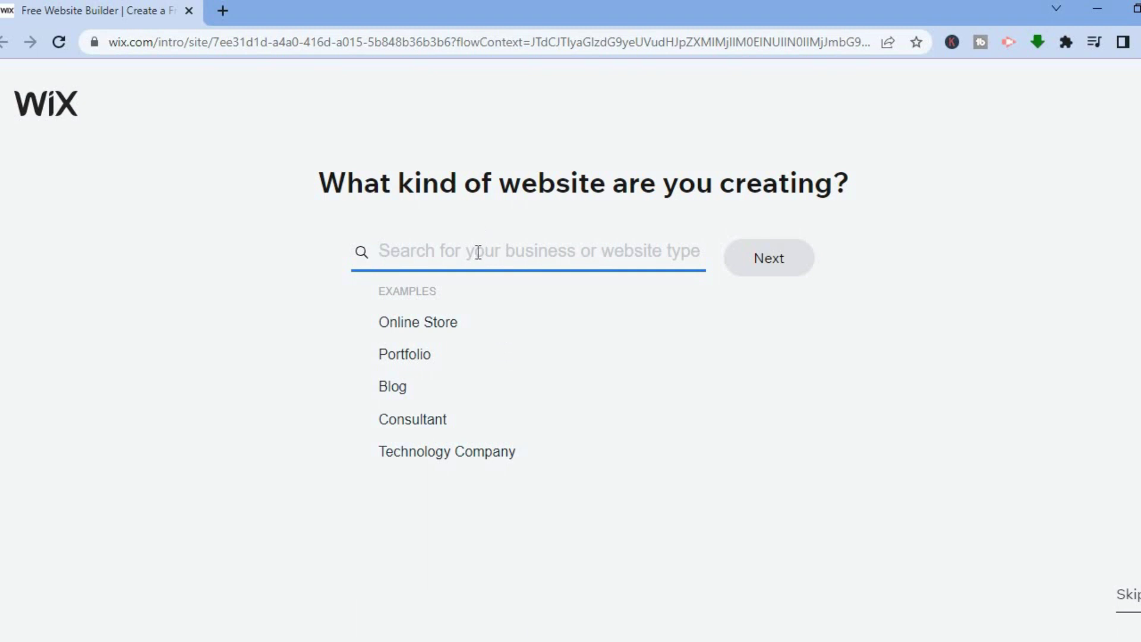
pyautogui.write('ordering')
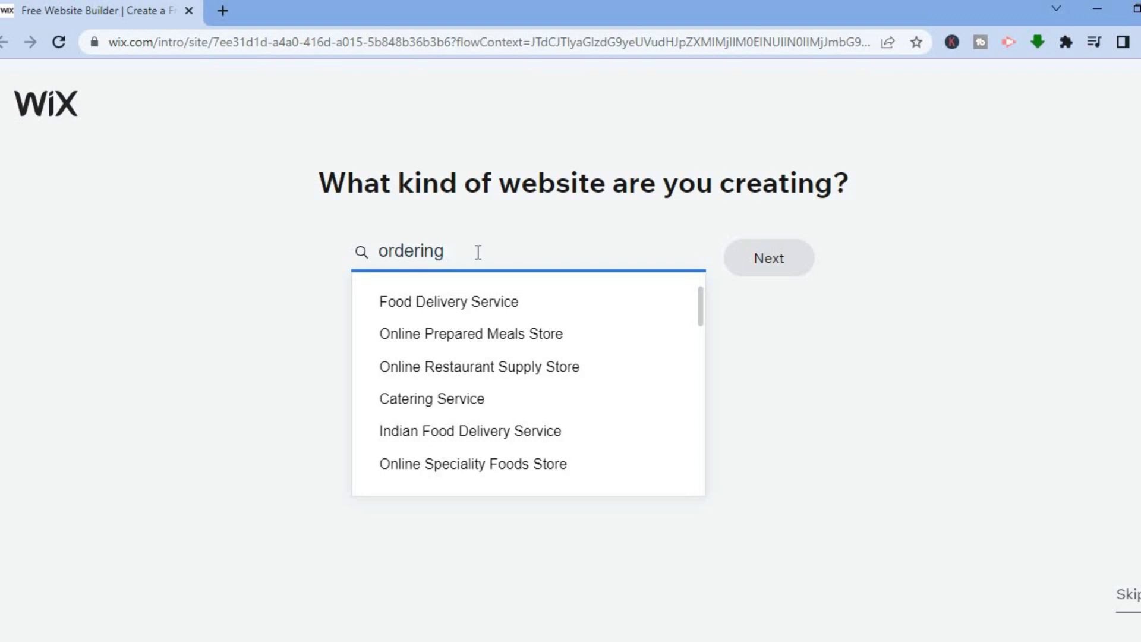
pyautogui.click(471, 304)
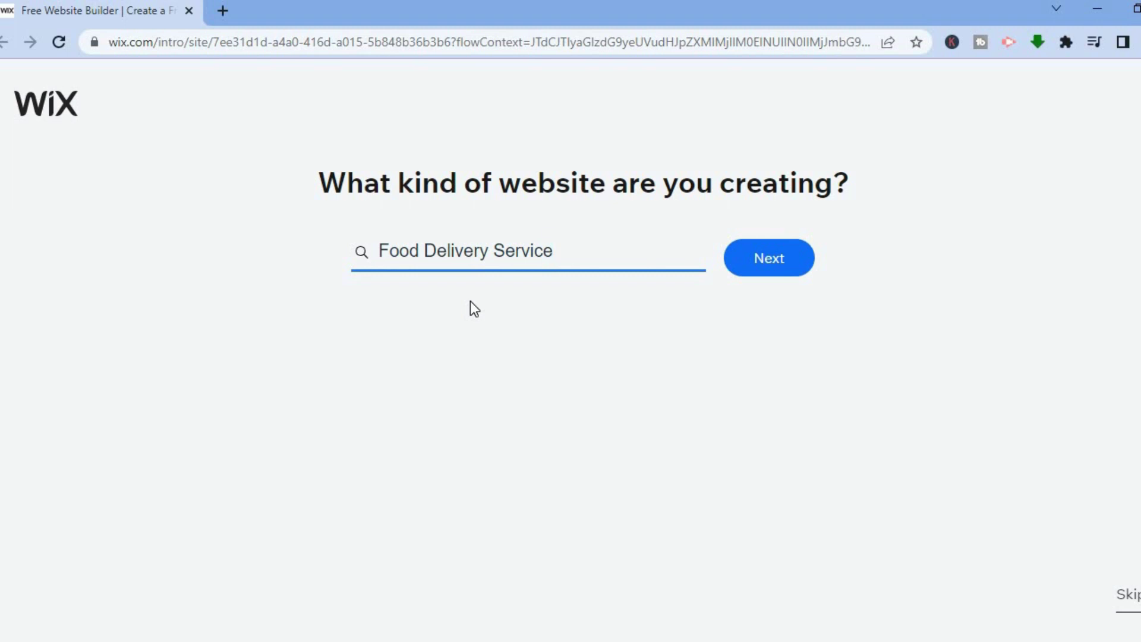
pyautogui.click(788, 270)
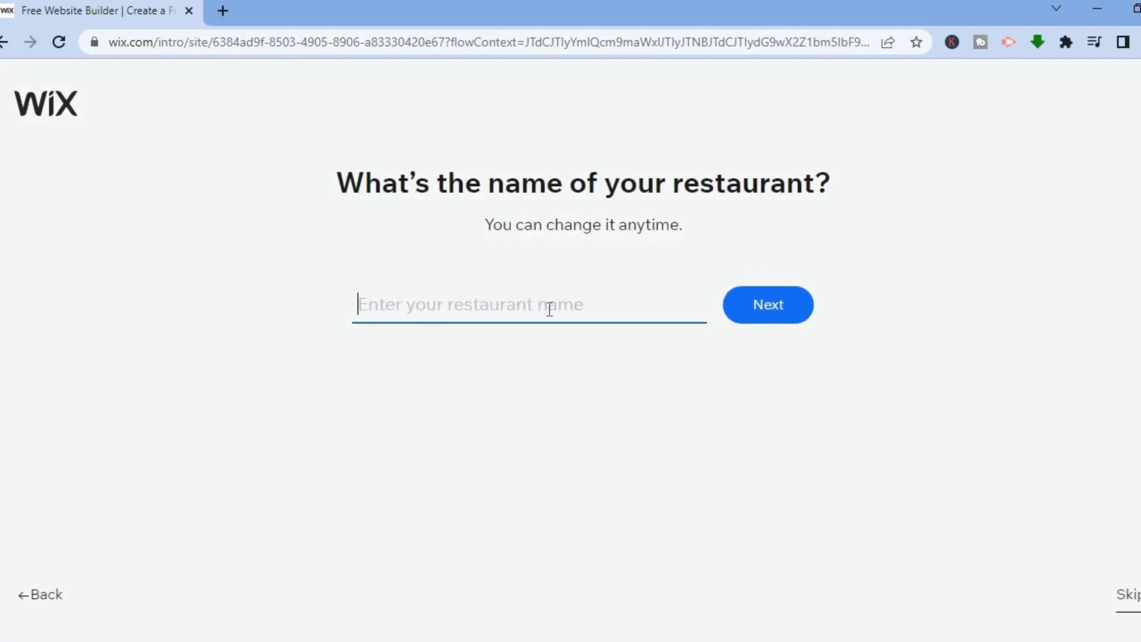
pyautogui.write('S')
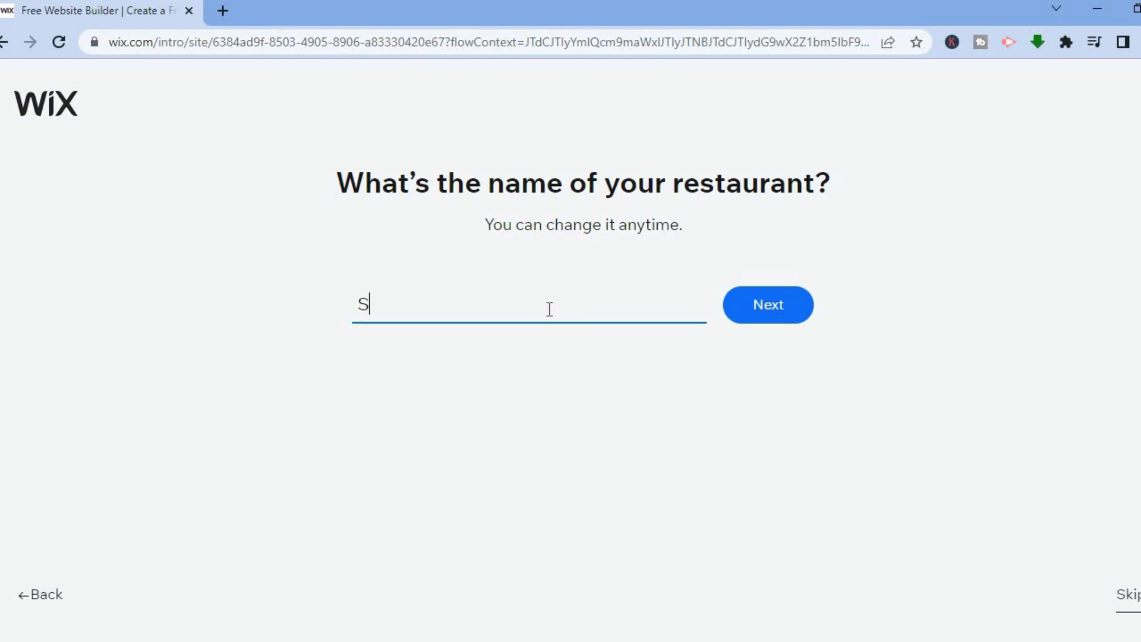
pyautogui.write('imple Answers')
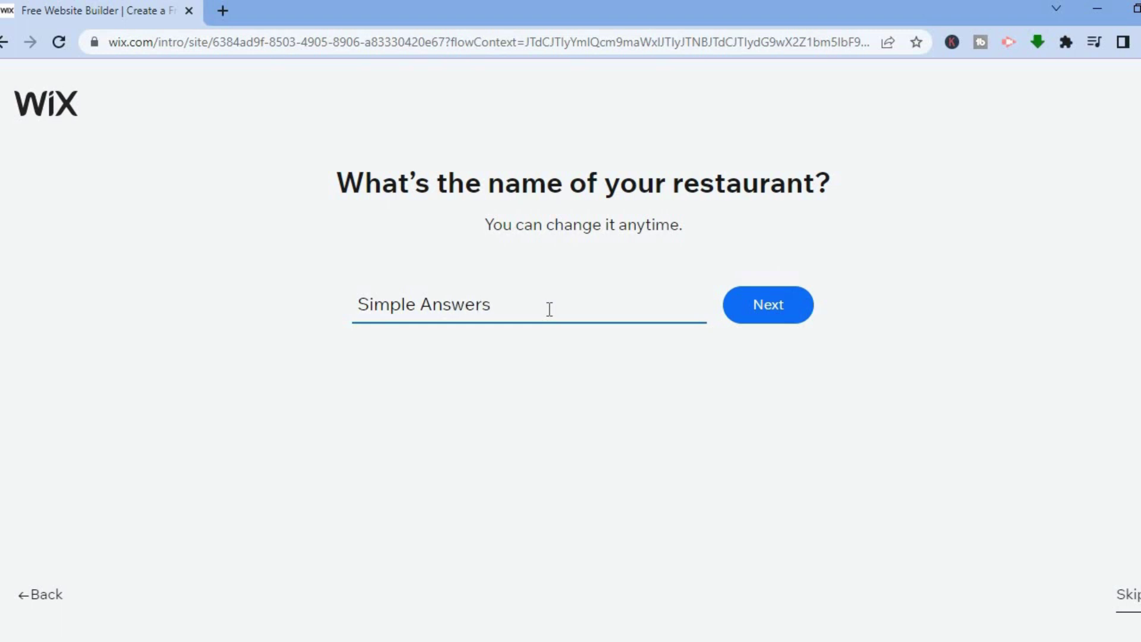
pyautogui.click(789, 302)
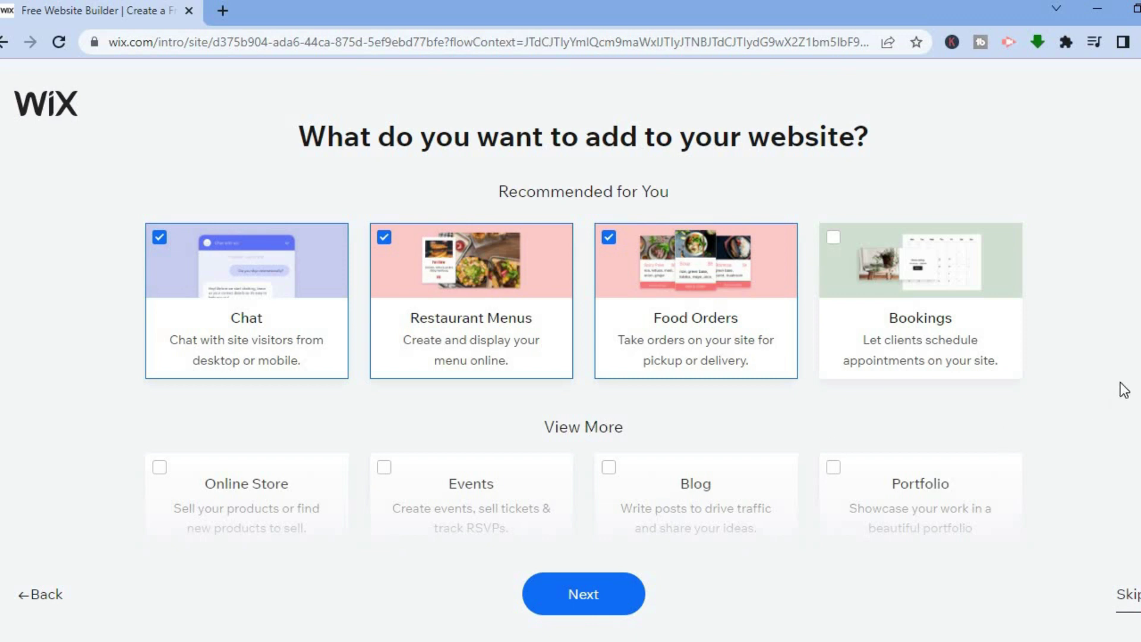
# Step: Add Instagram Feed to the site features, leave Video unchecked, and continue
pyautogui.scroll(-4, 1124, 390)
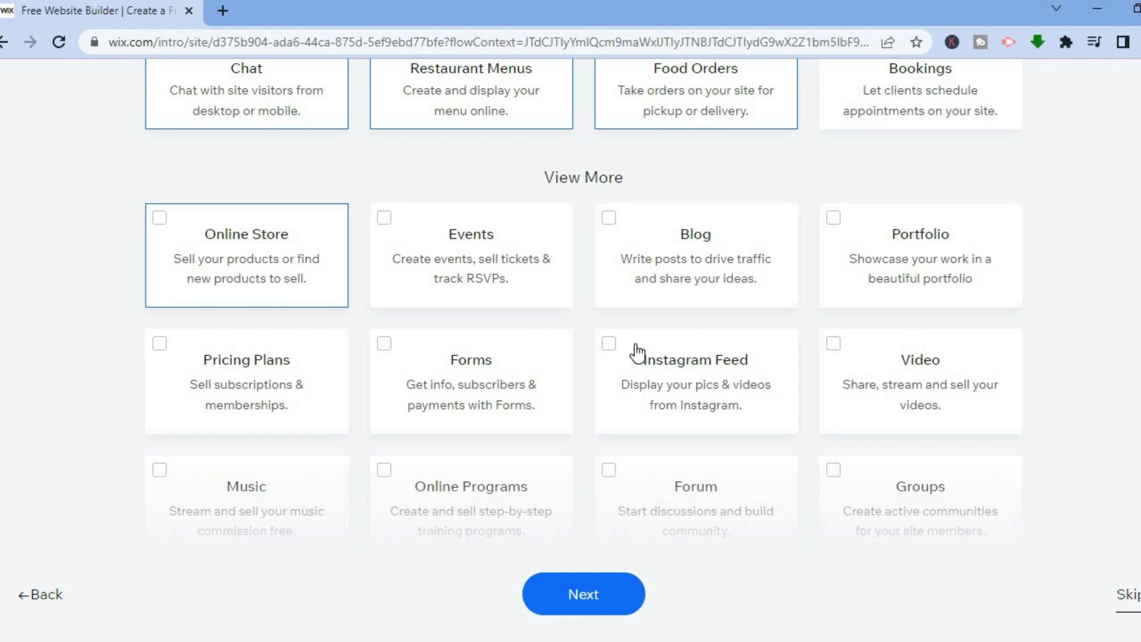
pyautogui.click(608, 345)
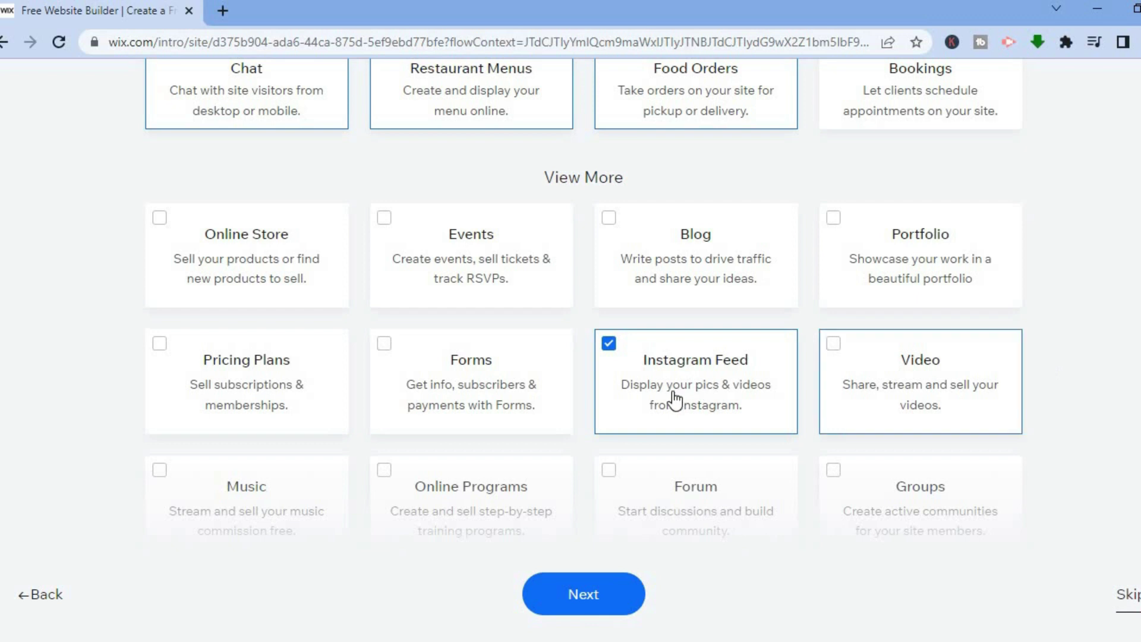
pyautogui.click(1023, 418)
pyautogui.click(839, 352)
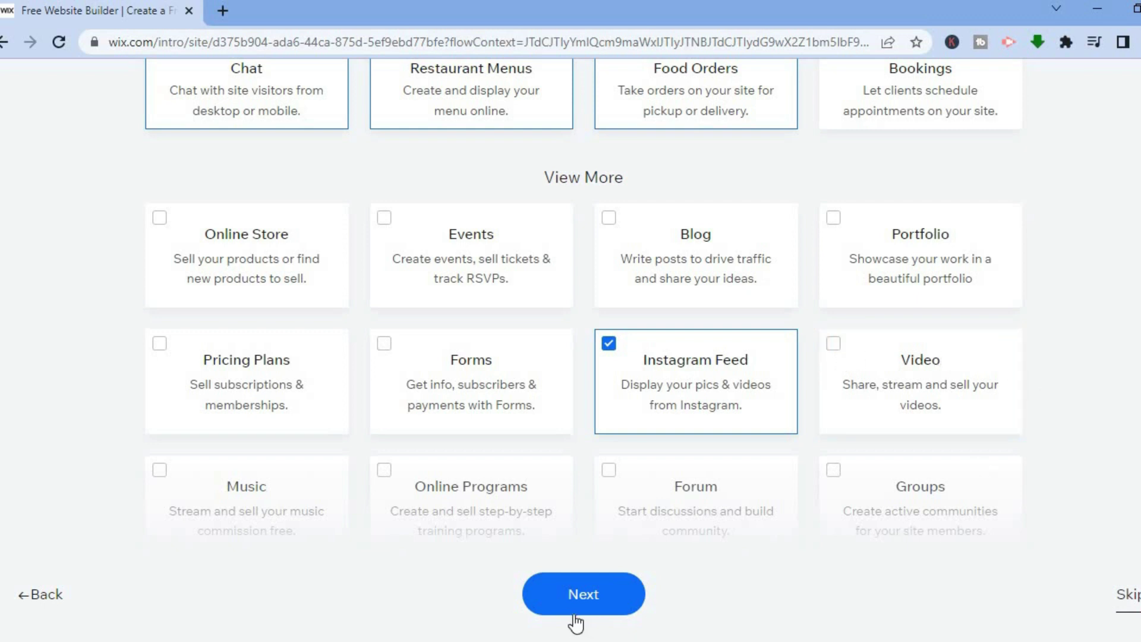
pyautogui.click(574, 594)
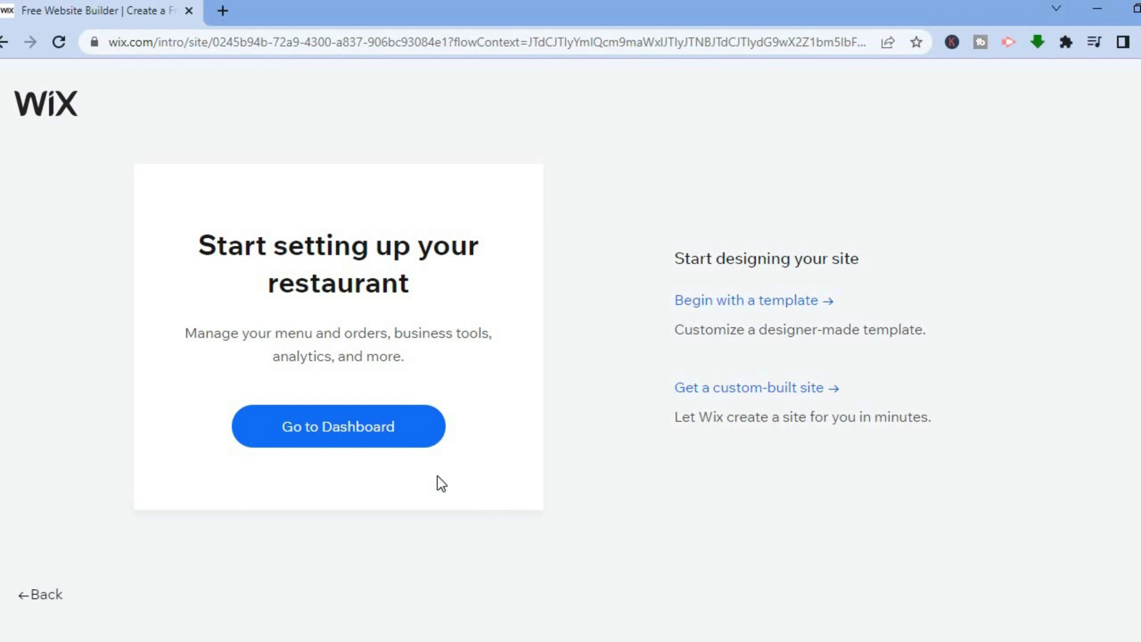
# Step: Open the dashboard's Business Info page, review the profile, and start a new browser tab
pyautogui.click(355, 436)
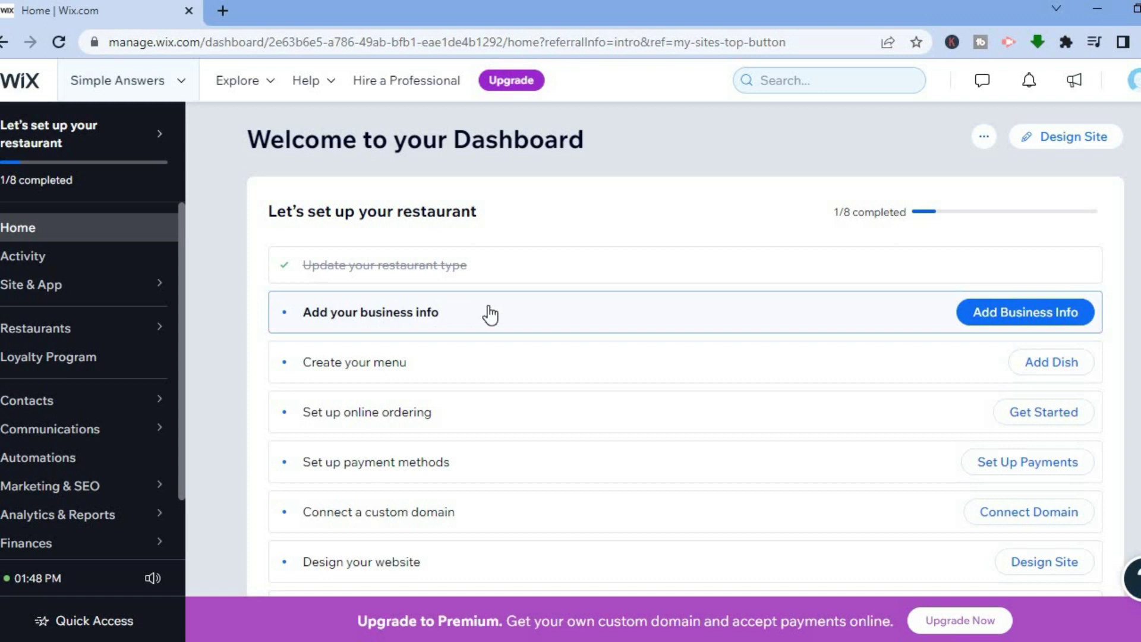
pyautogui.click(1000, 310)
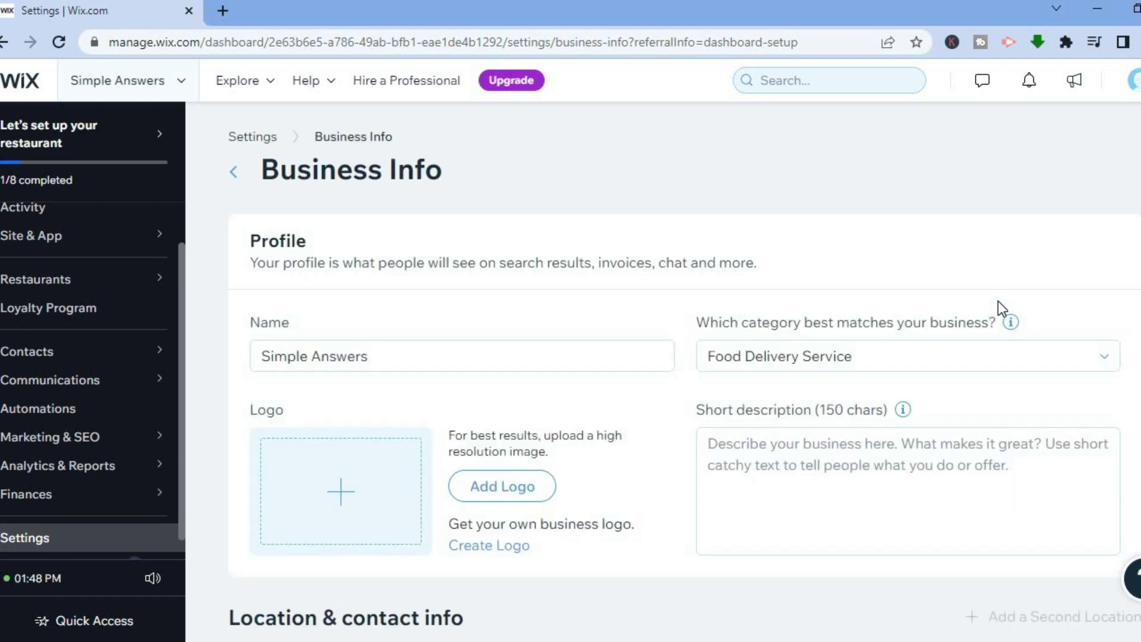
pyautogui.scroll(-1, 518, 326)
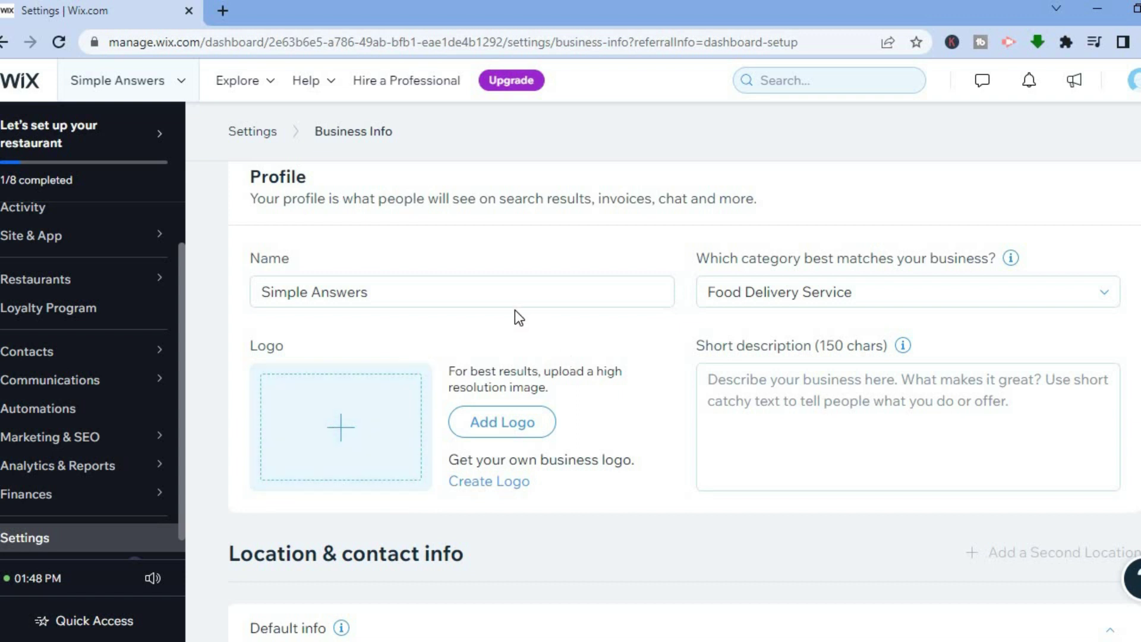
pyautogui.click(225, 17)
# Step: Go to canva.com and search the templates for 'restaurant logos'
pyautogui.write('canva.com')
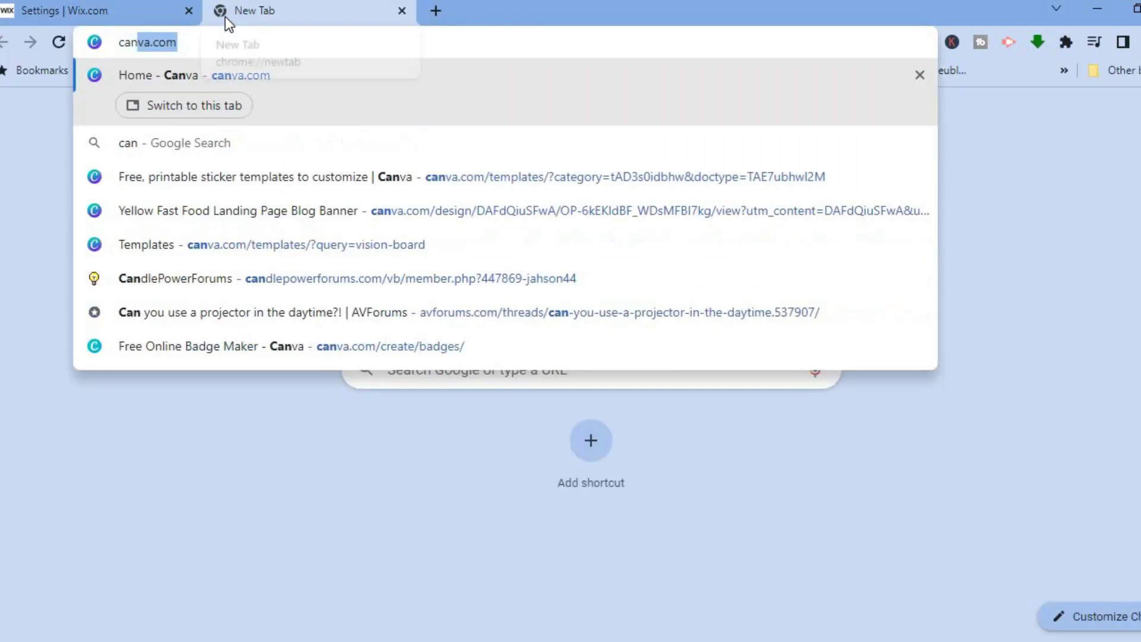
pyautogui.press('Return')
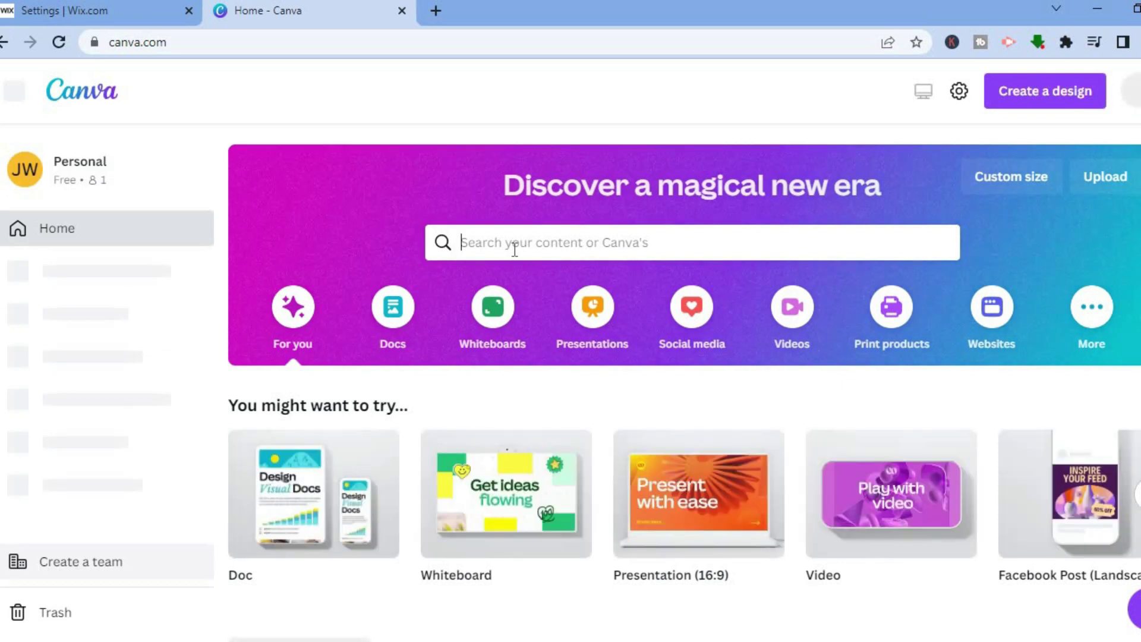
pyautogui.write('rest')
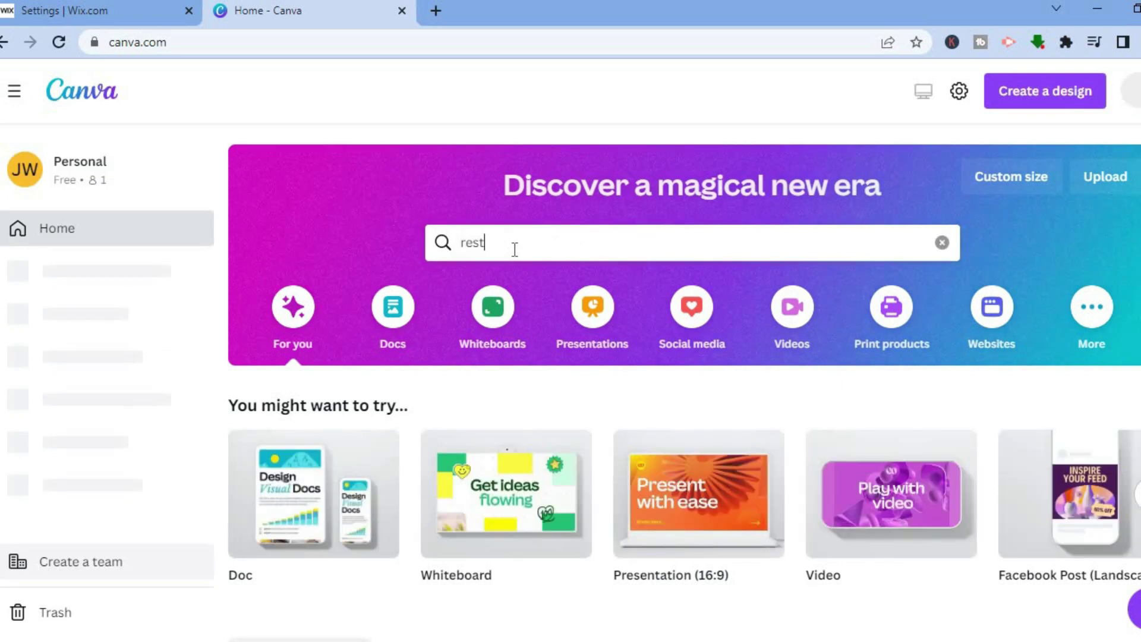
pyautogui.write('ati')
pyautogui.press('BackSpace')
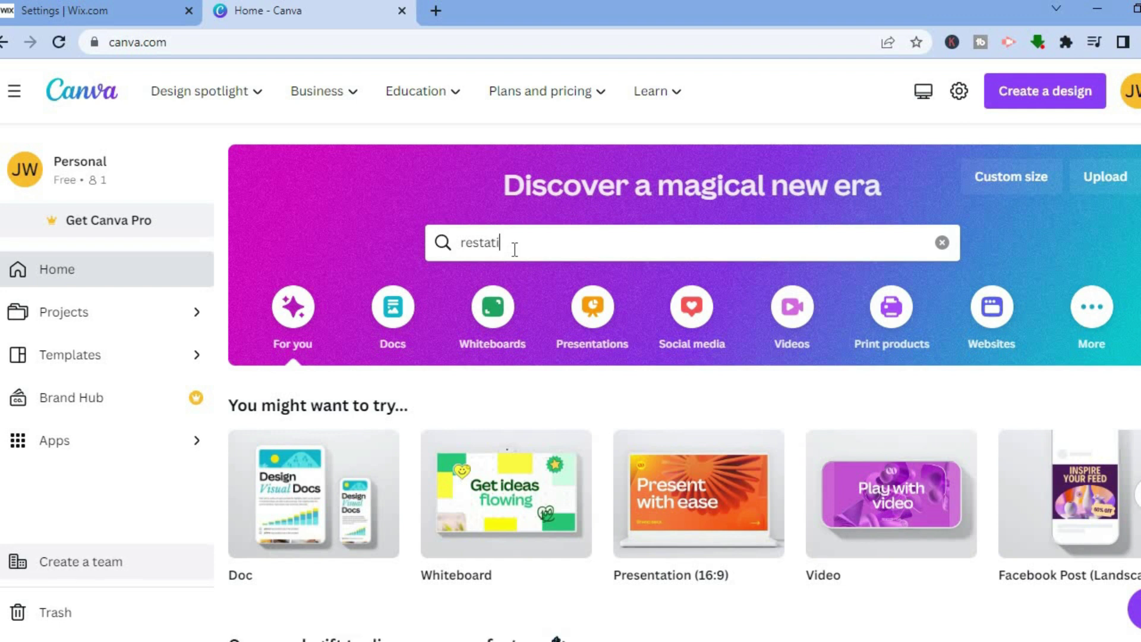
pyautogui.write('ura')
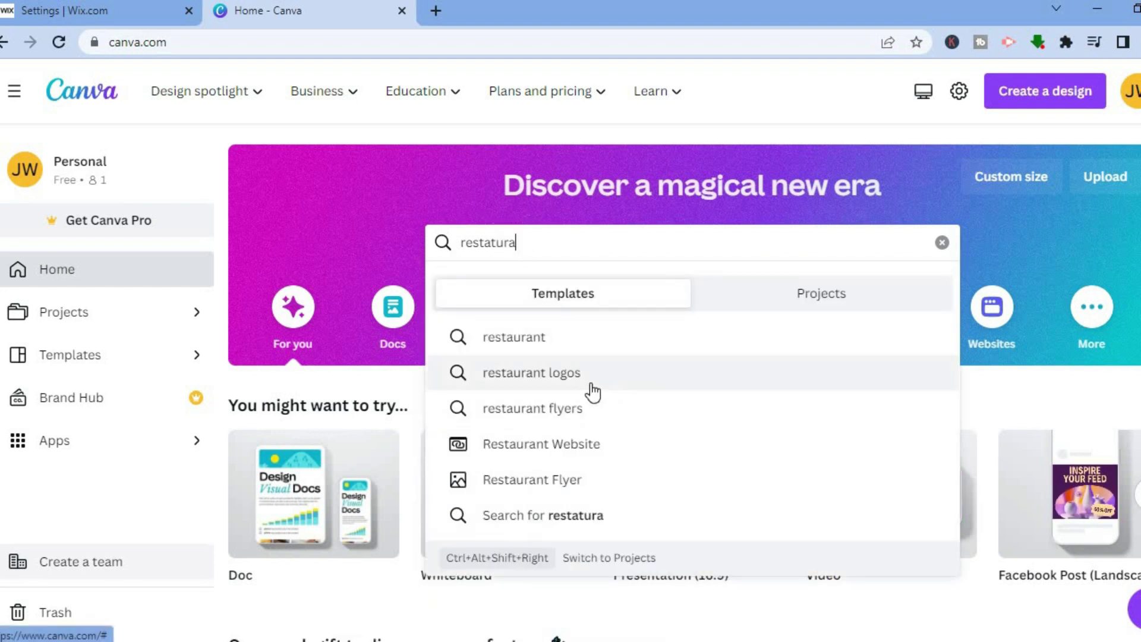
pyautogui.click(576, 375)
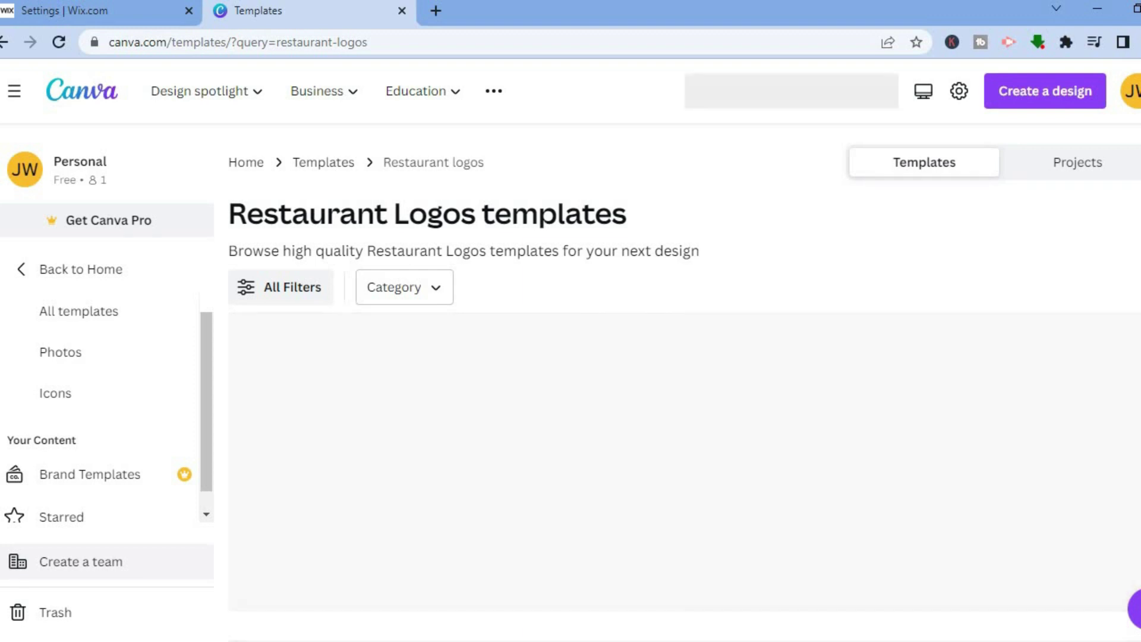
# Step: Browse the restaurant logo templates, then switch back to the Wix Business Info tab
pyautogui.scroll(-5, 684, 380)
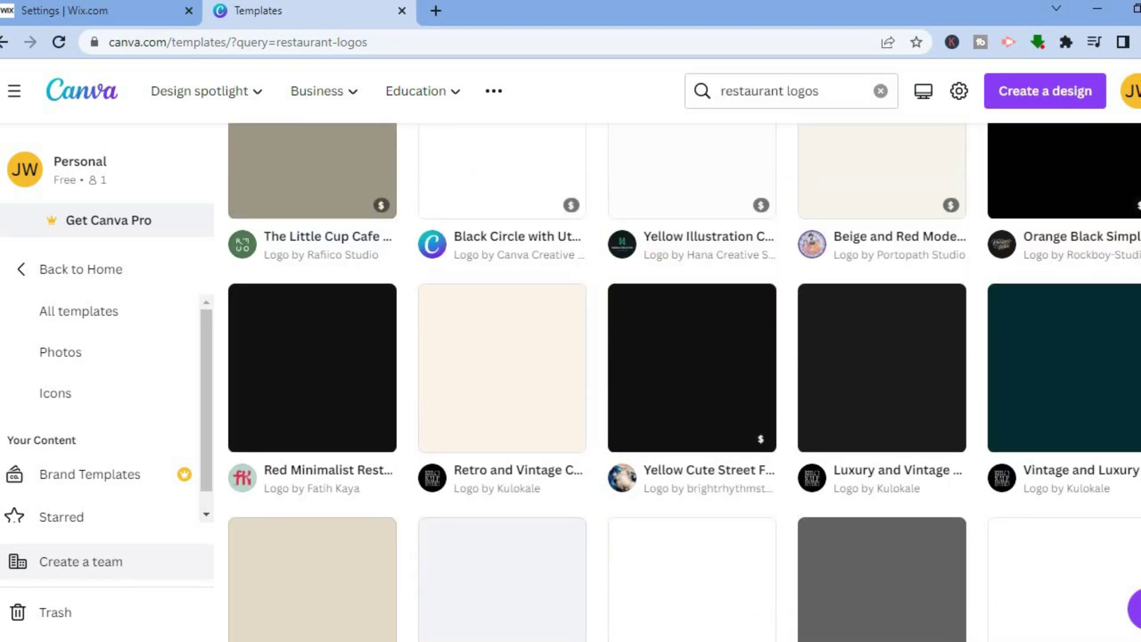
pyautogui.scroll(-2, 684, 380)
pyautogui.scroll(5, 685, 404)
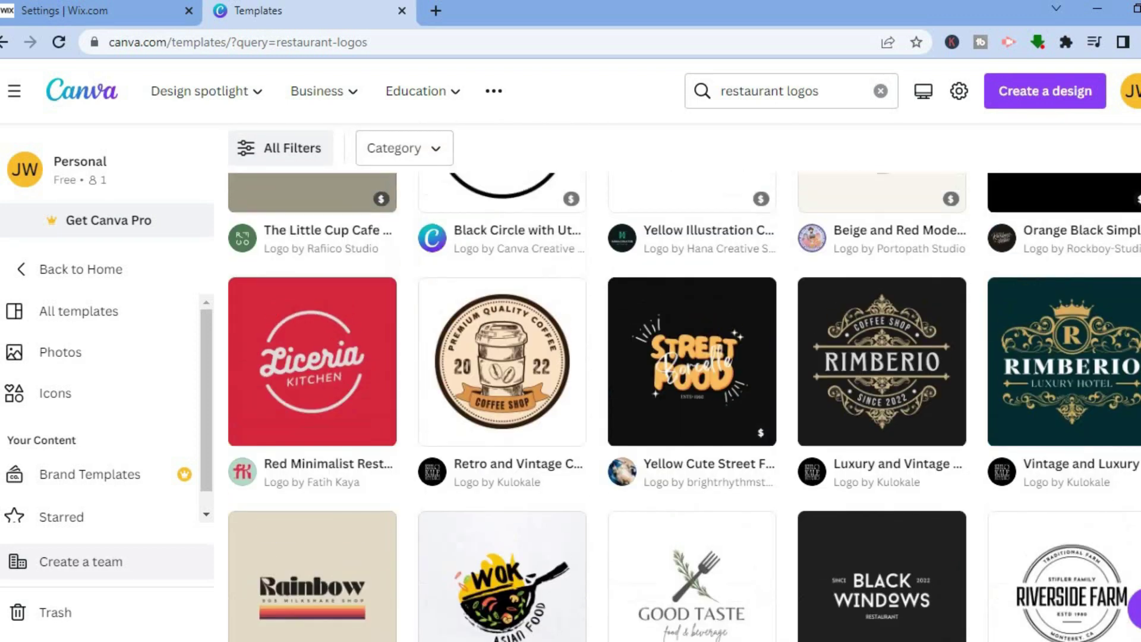
pyautogui.scroll(5, 517, 497)
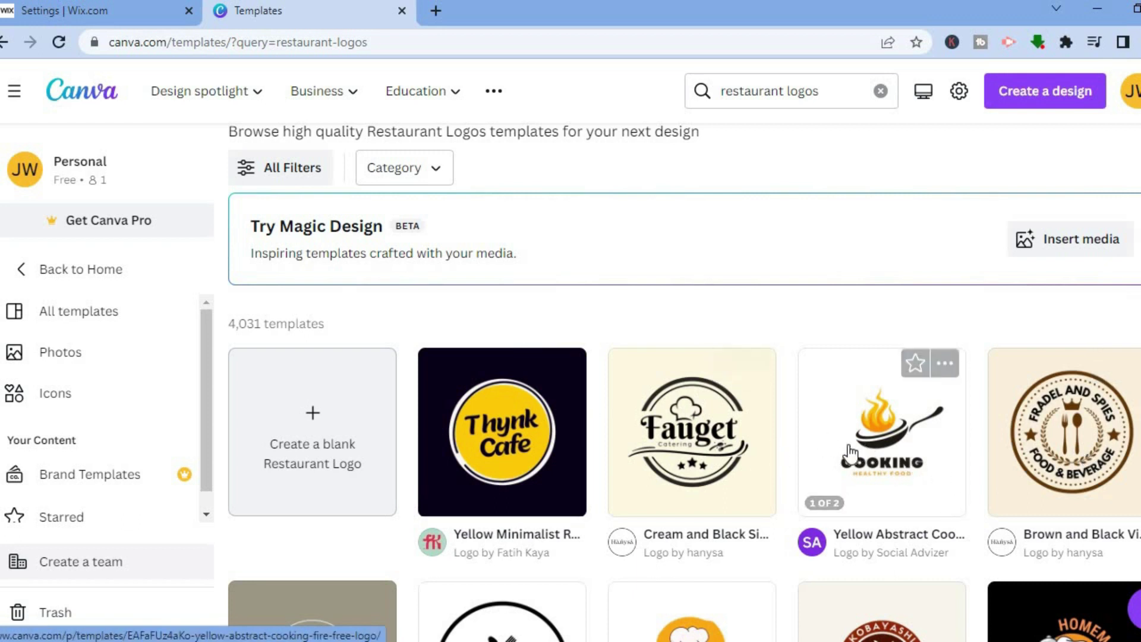
pyautogui.click(109, 5)
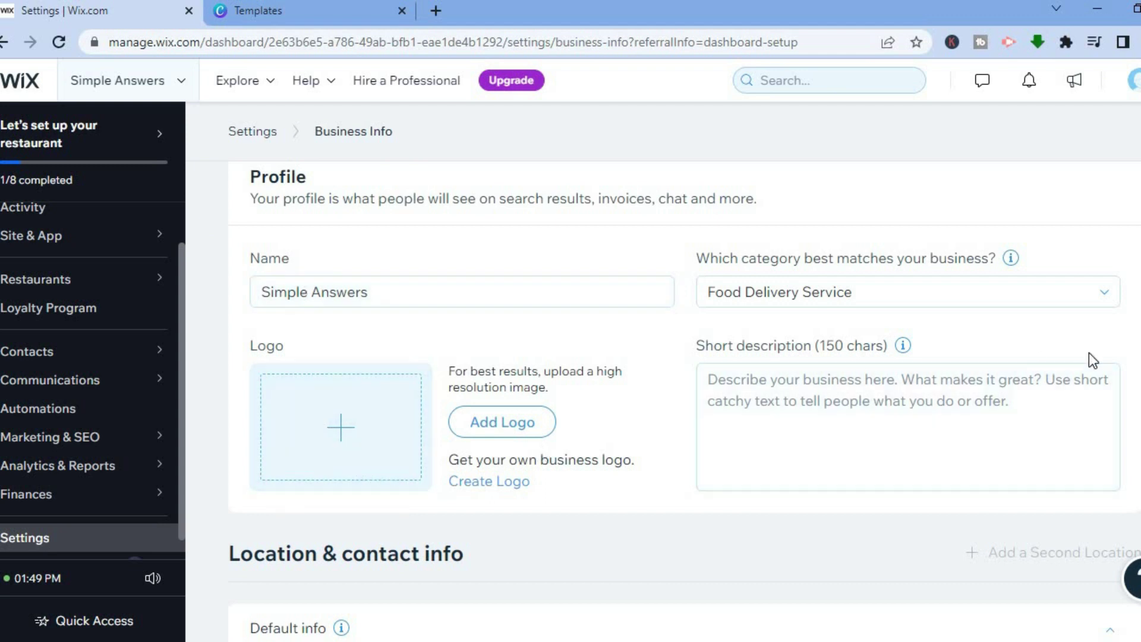
# Step: Review Business Info: hours Everyday, 24 hours, and the (GMT-05:00) Jamaica time zone
pyautogui.scroll(-6, 685, 399)
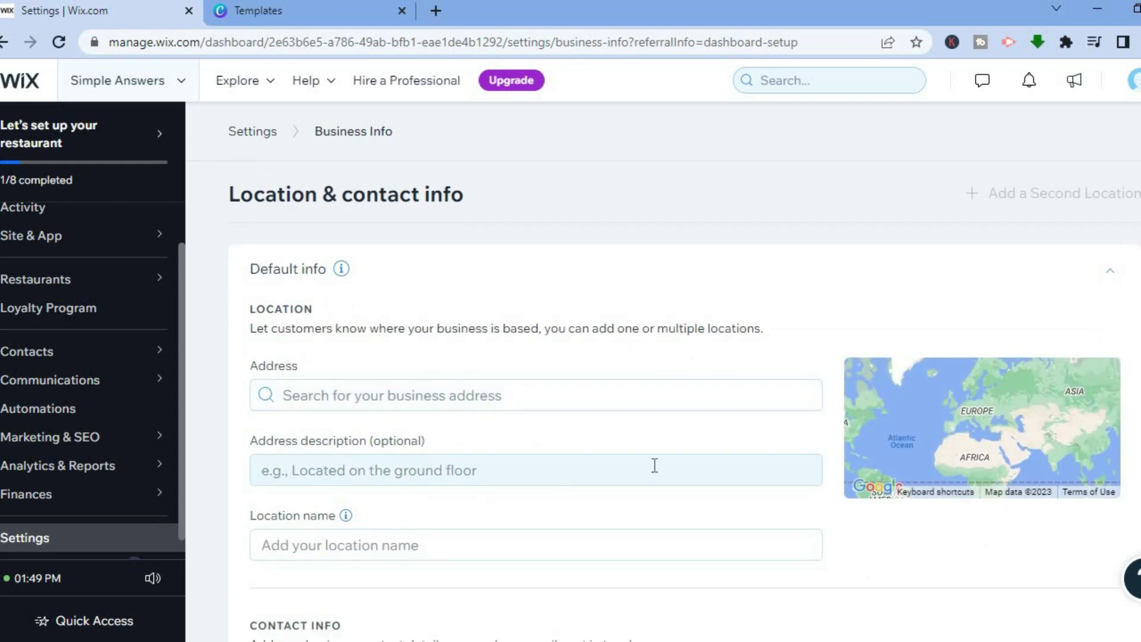
pyautogui.scroll(-4, 661, 485)
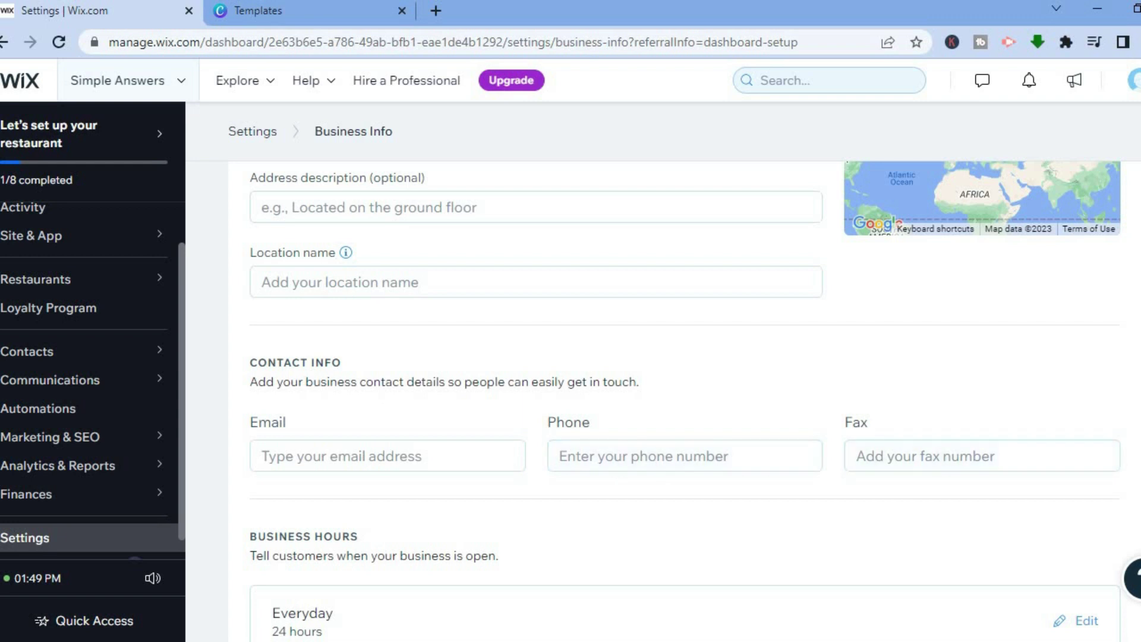
pyautogui.scroll(-4, 684, 401)
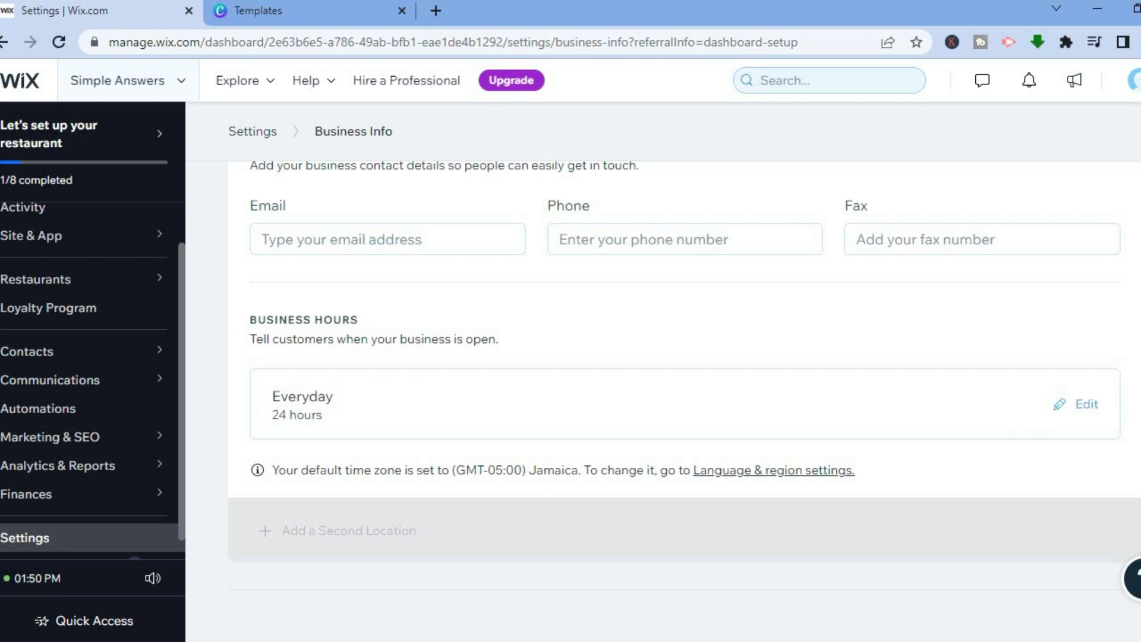
pyautogui.scroll(8, 684, 374)
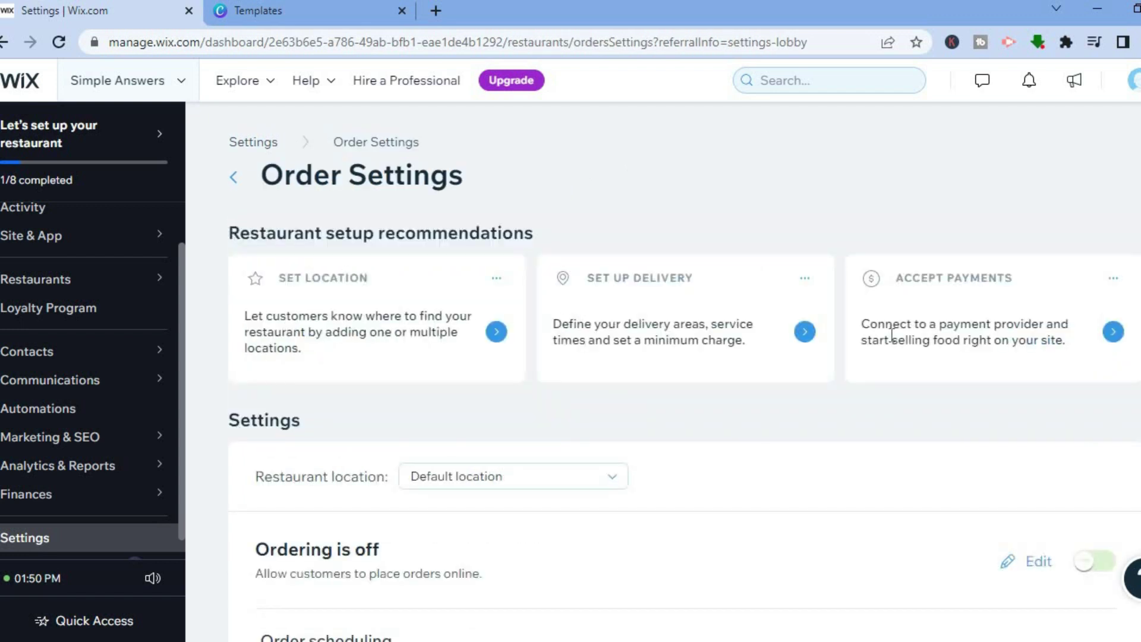
# Step: Turn online ordering on, view the Online ordering options, and close them unchanged
pyautogui.moveTo(226, 135); pyautogui.dragTo(1105, 356)
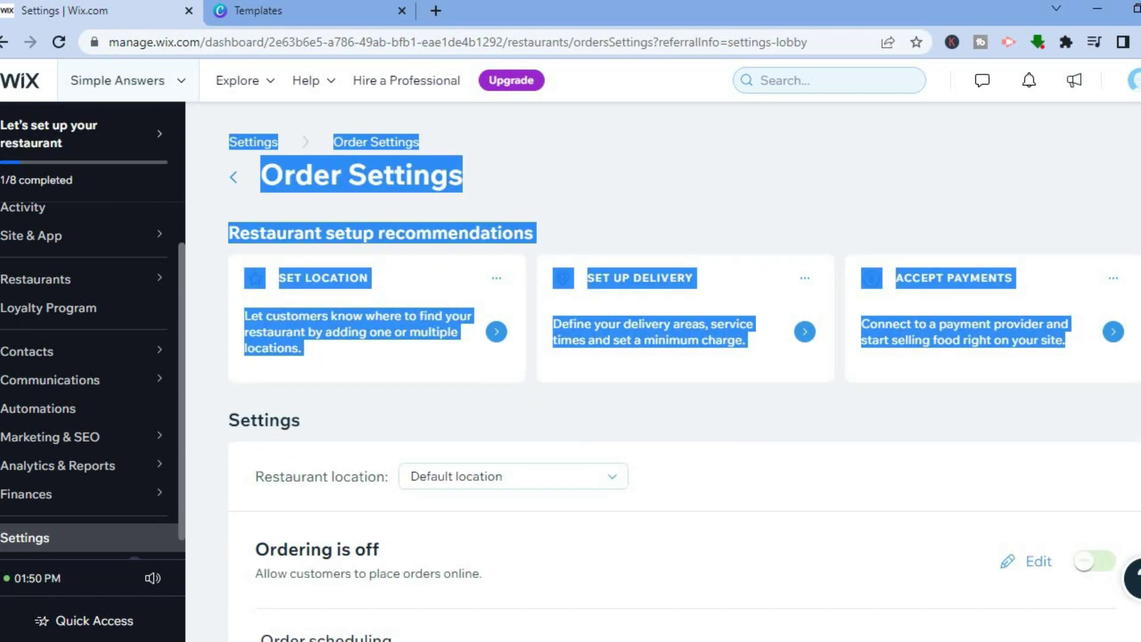
pyautogui.click(1105, 231)
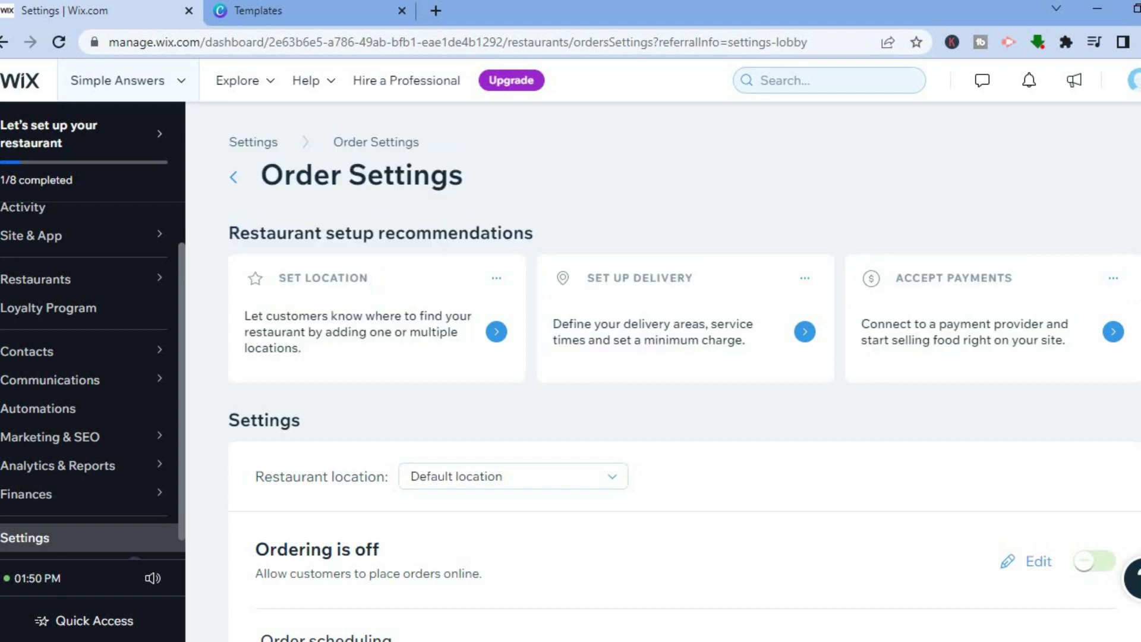
pyautogui.moveTo(225, 135); pyautogui.dragTo(1105, 357)
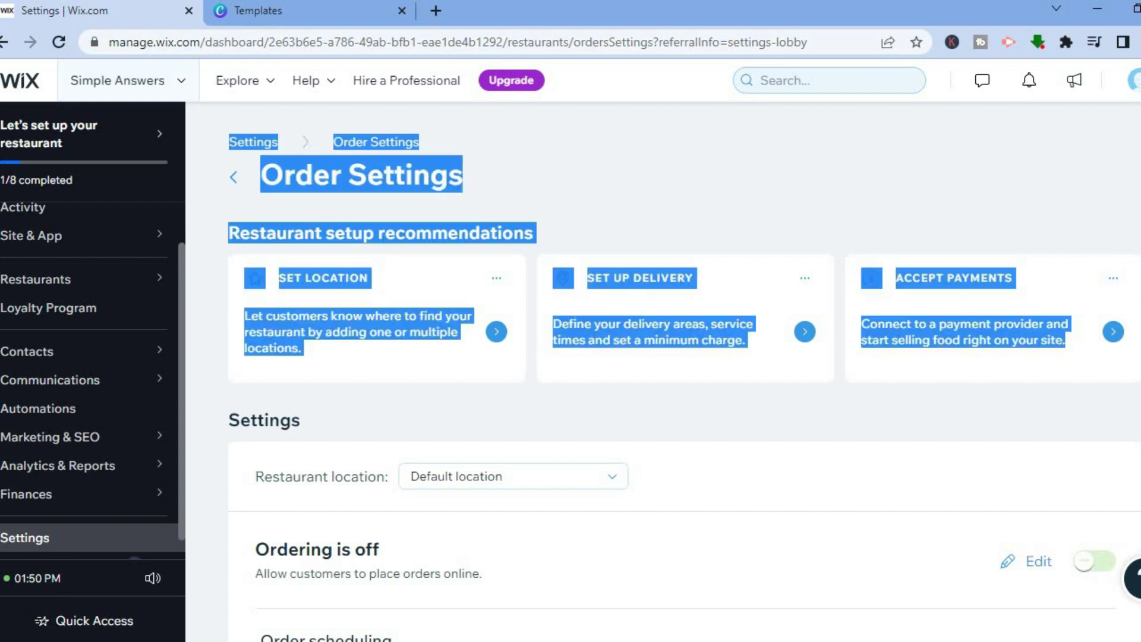
pyautogui.click(1105, 232)
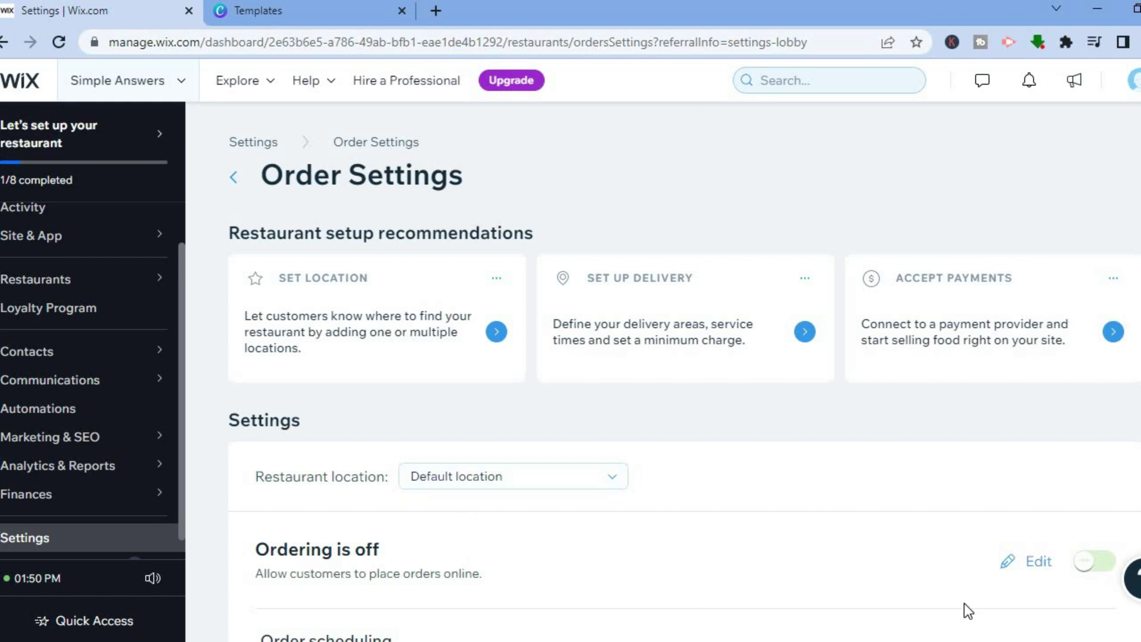
pyautogui.click(1092, 562)
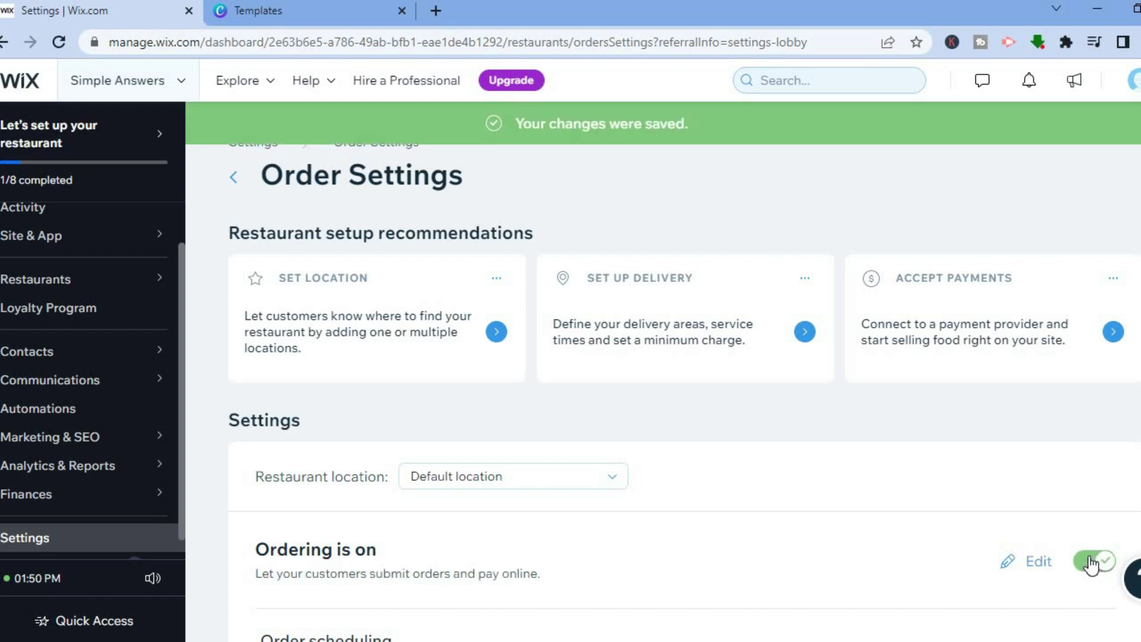
pyautogui.click(1018, 563)
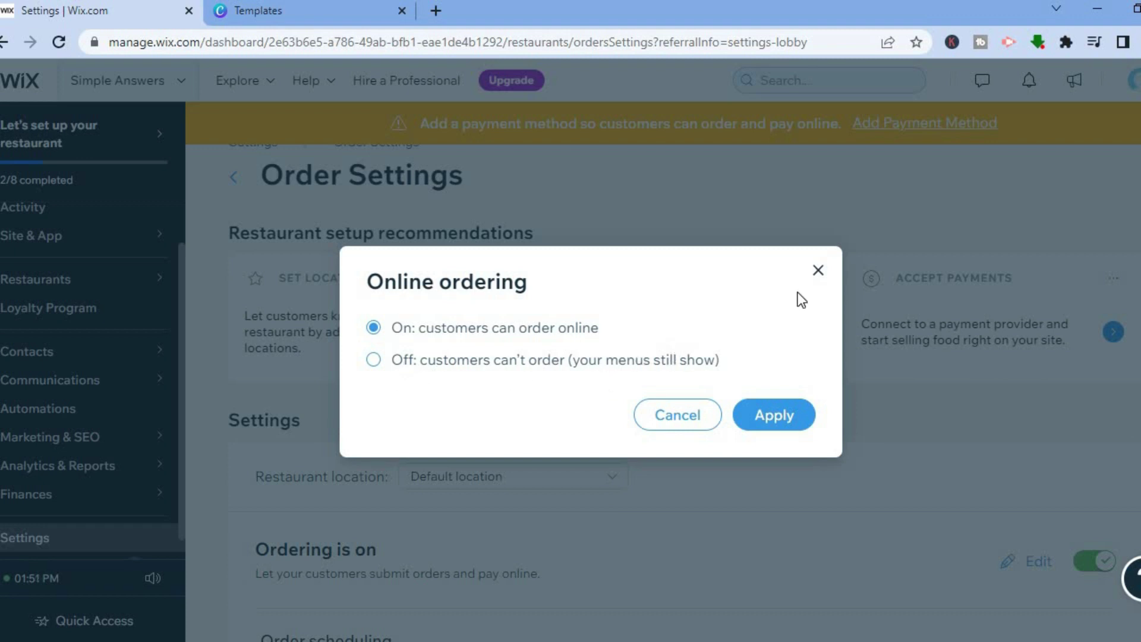
pyautogui.click(818, 271)
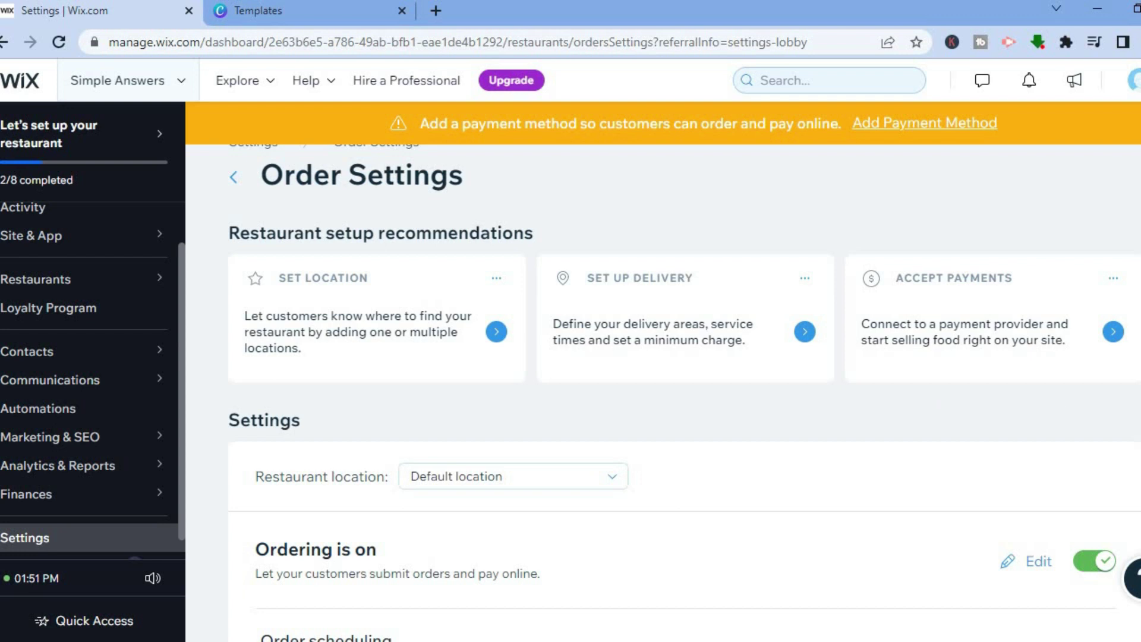
pyautogui.moveTo(228, 142); pyautogui.dragTo(1070, 357)
# Step: Open Add Payment Method, dismiss the location prompt, browse providers, and return to the dashboard home
pyautogui.click(924, 123)
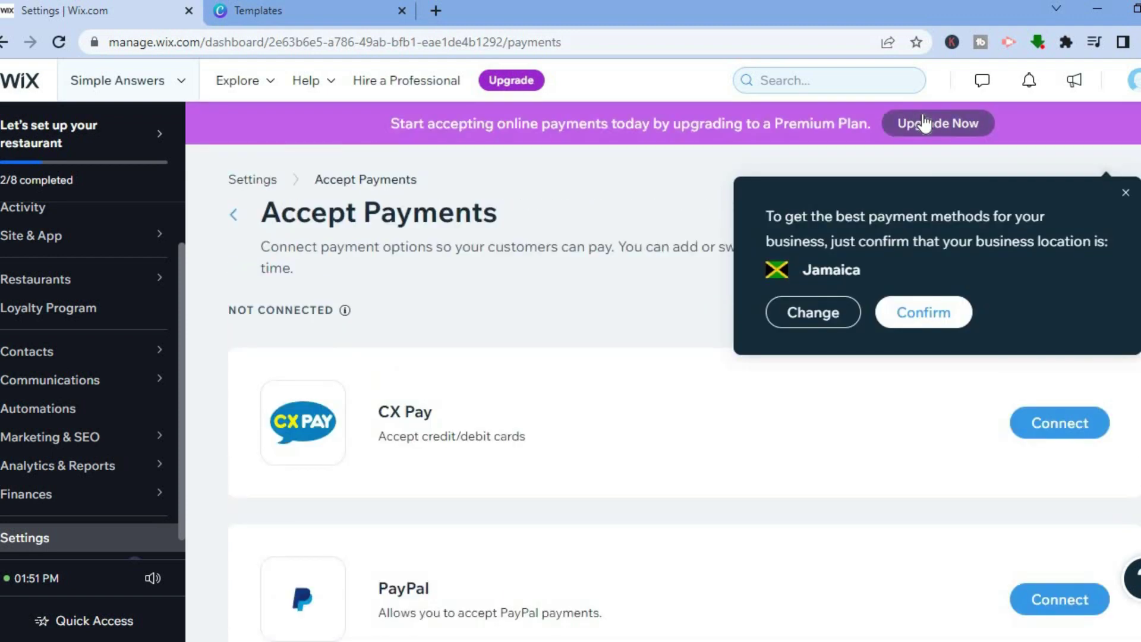
pyautogui.click(1124, 195)
pyautogui.scroll(-3, 1124, 194)
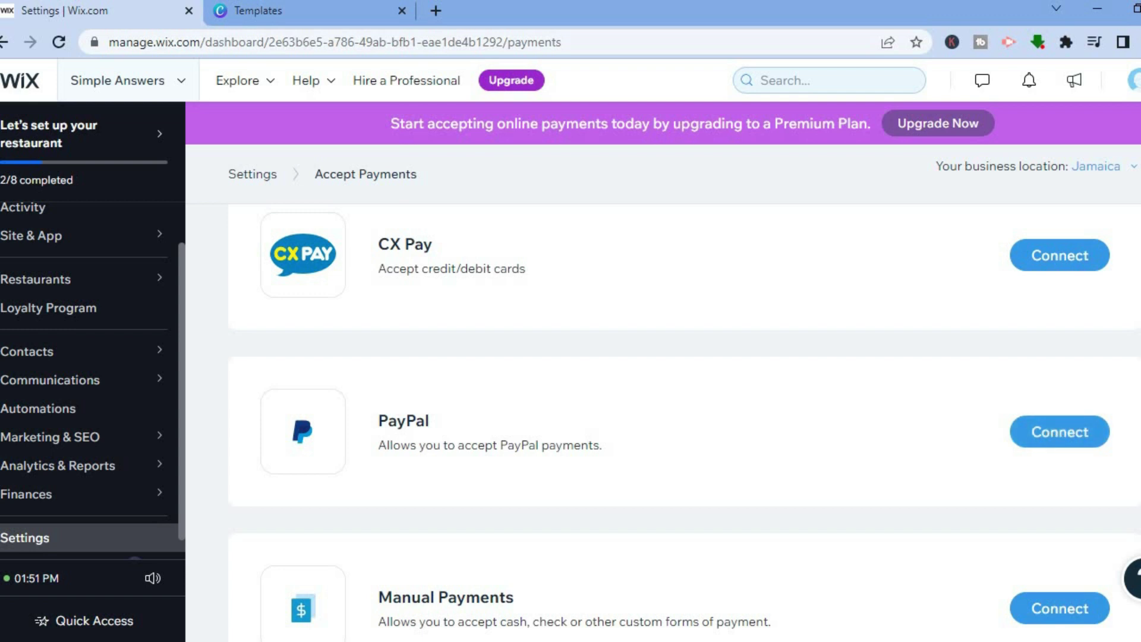
pyautogui.scroll(-3, 685, 416)
pyautogui.scroll(5, 684, 416)
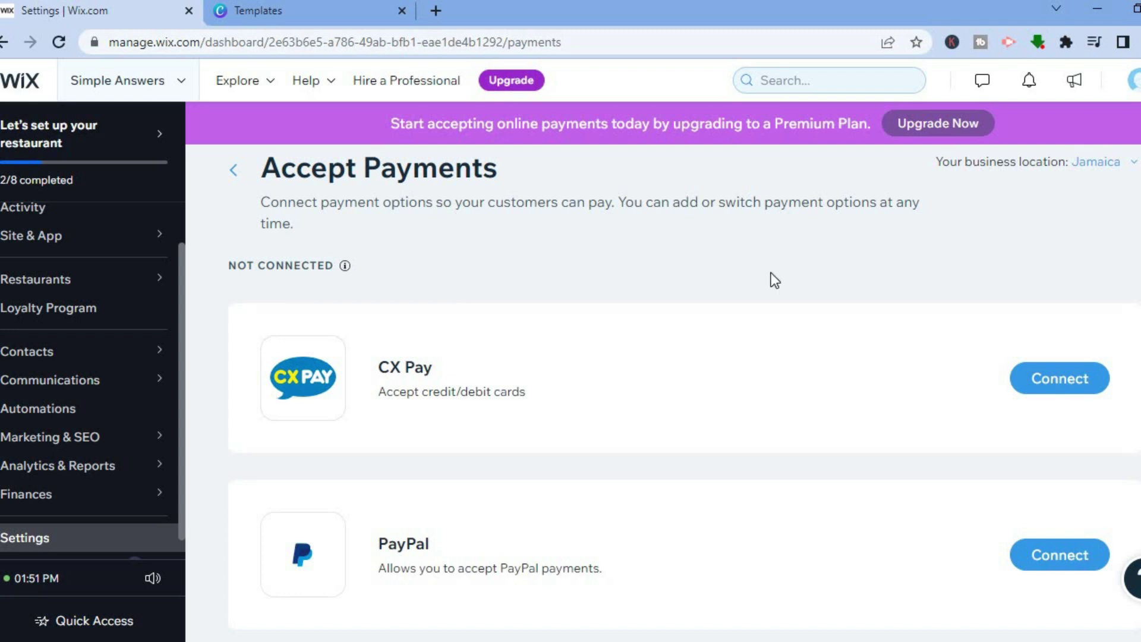
pyautogui.scroll(1, 386, 218)
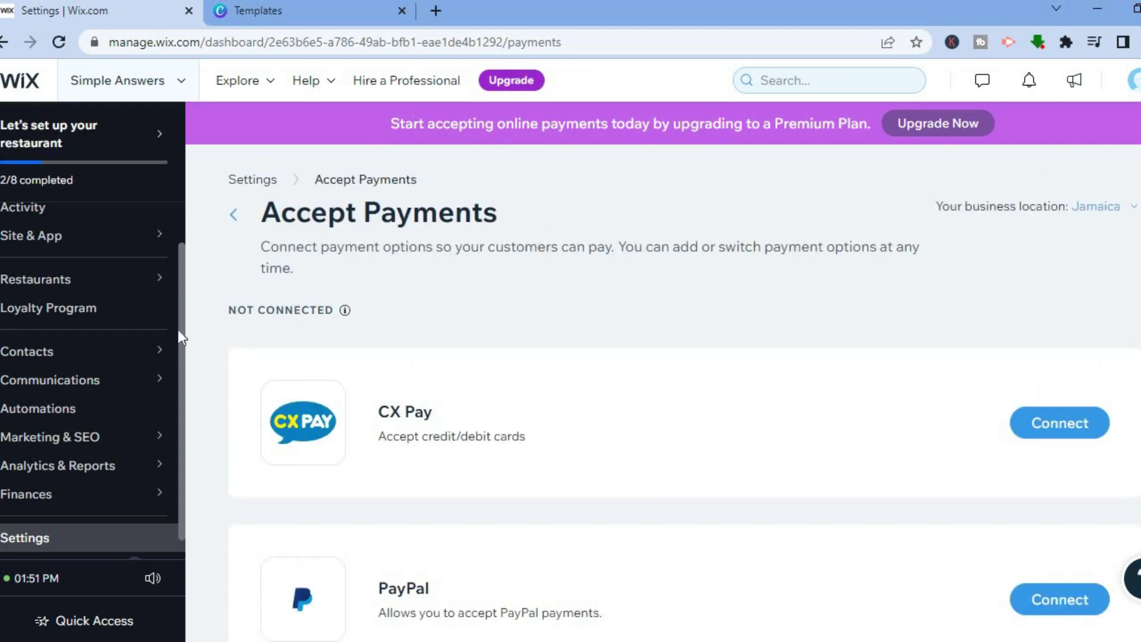
pyautogui.scroll(1, 183, 202)
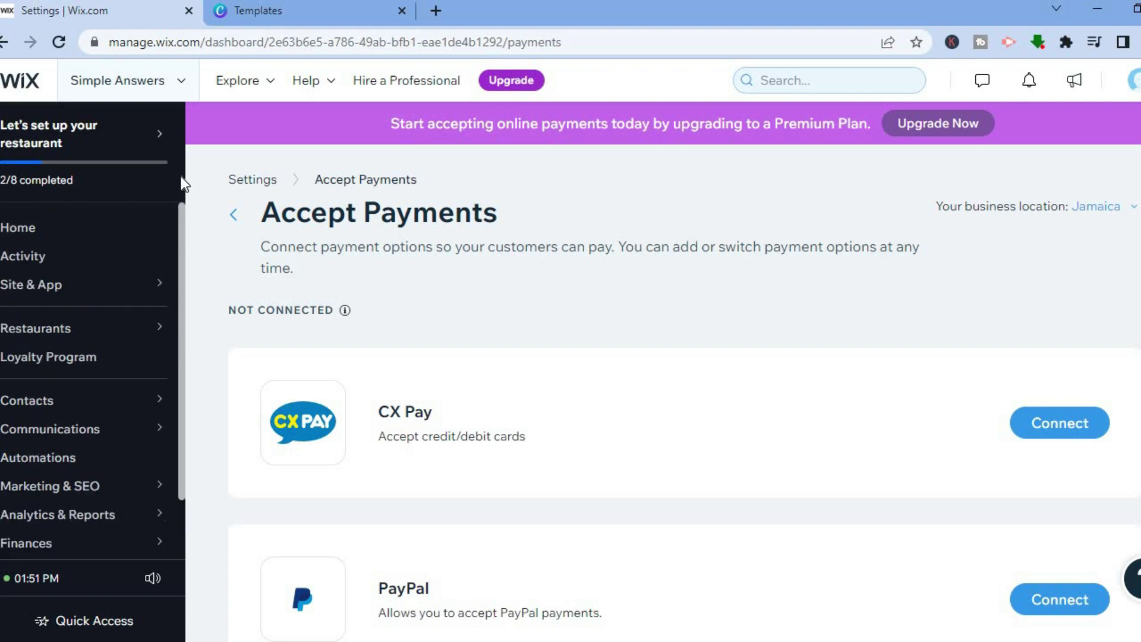
pyautogui.click(83, 226)
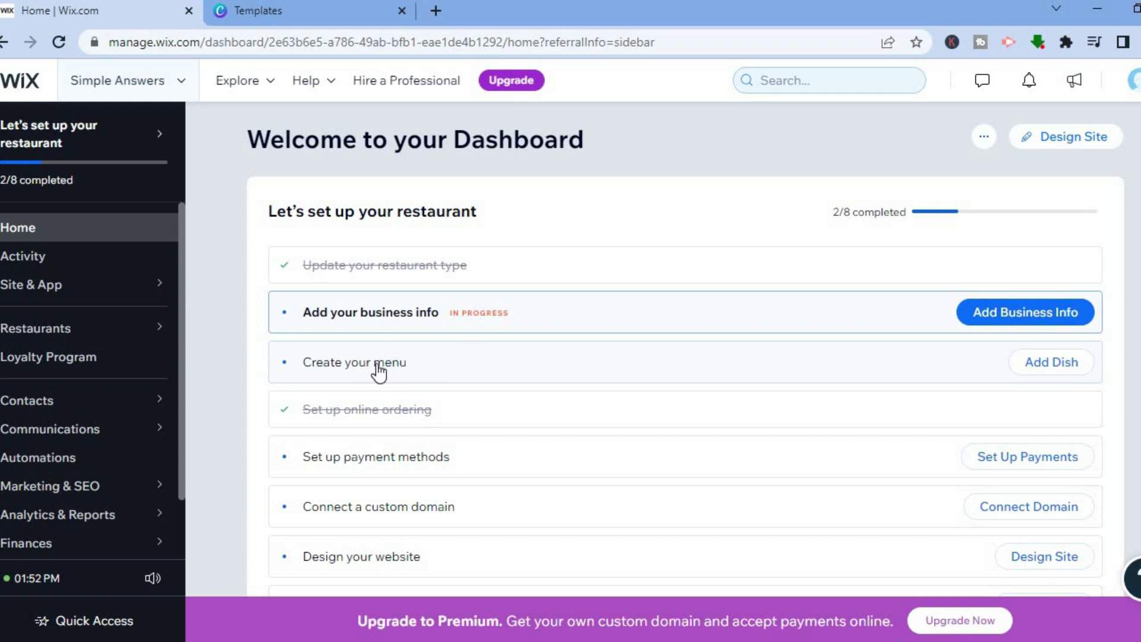
# Step: Open the Lunch Menu from the create-your-menu step and preview the STARTERS section's actions
pyautogui.click(433, 355)
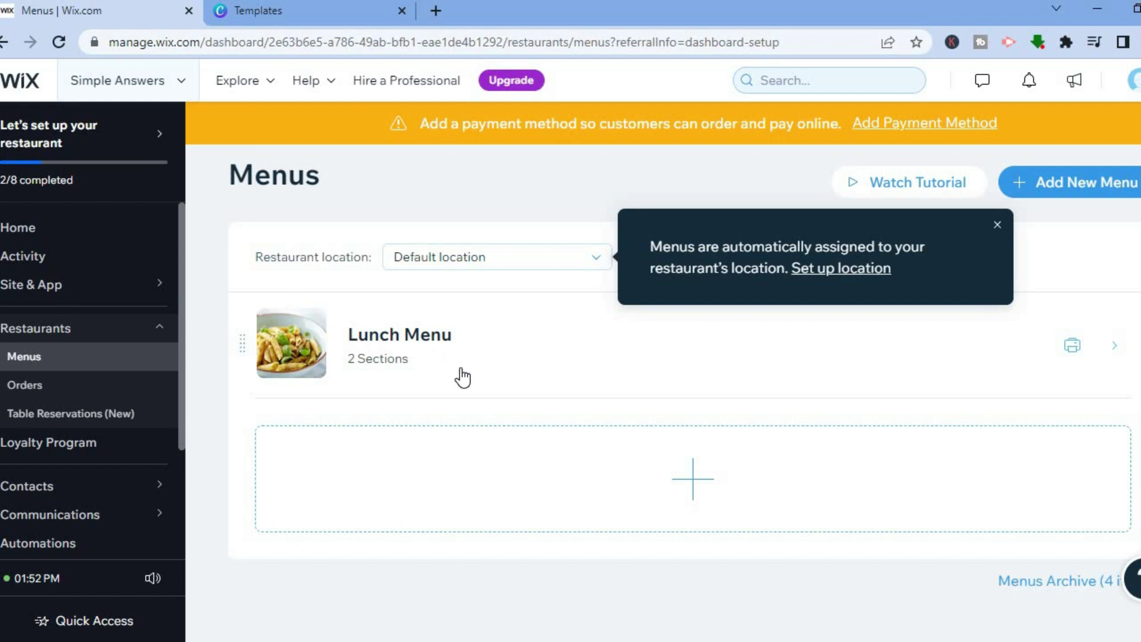
pyautogui.click(404, 337)
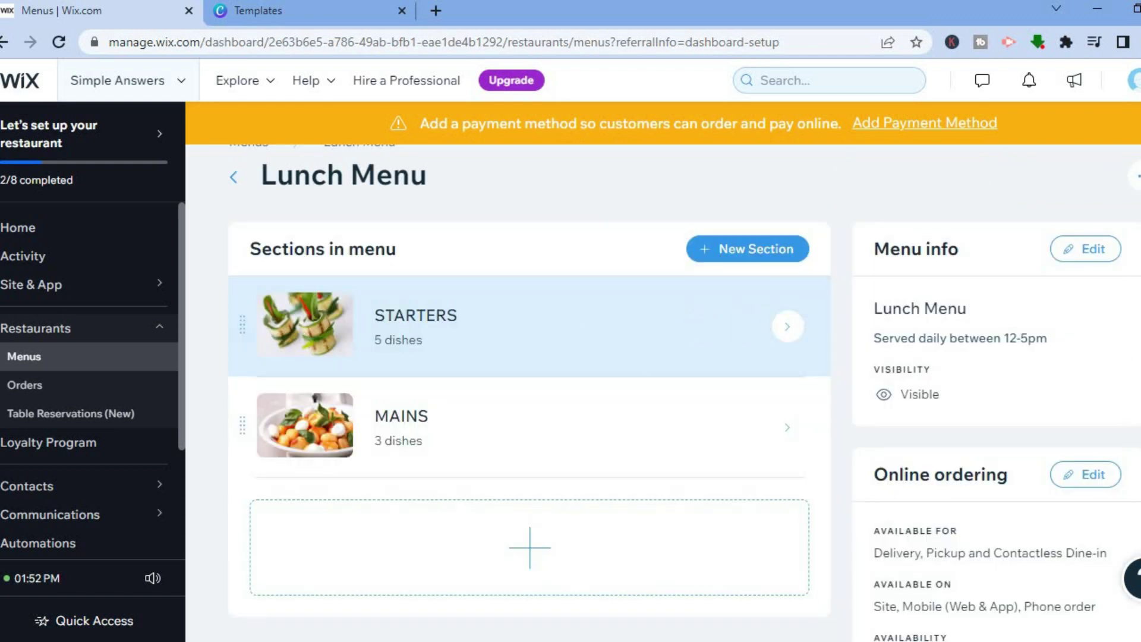
pyautogui.hotkey('ctrl', 'a')
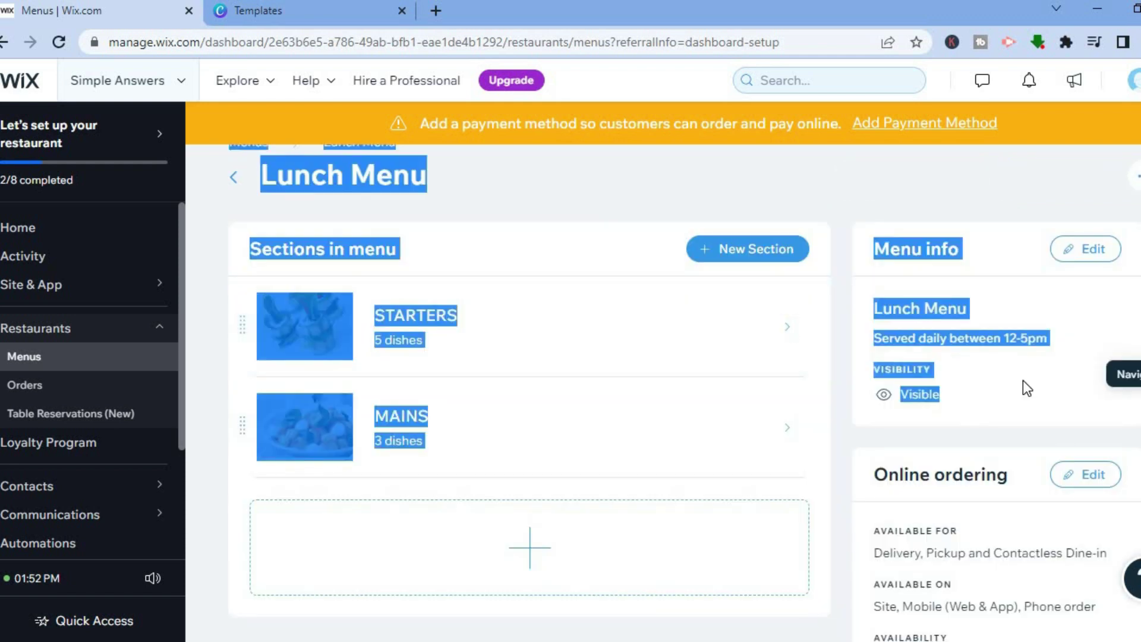
pyautogui.click(1039, 205)
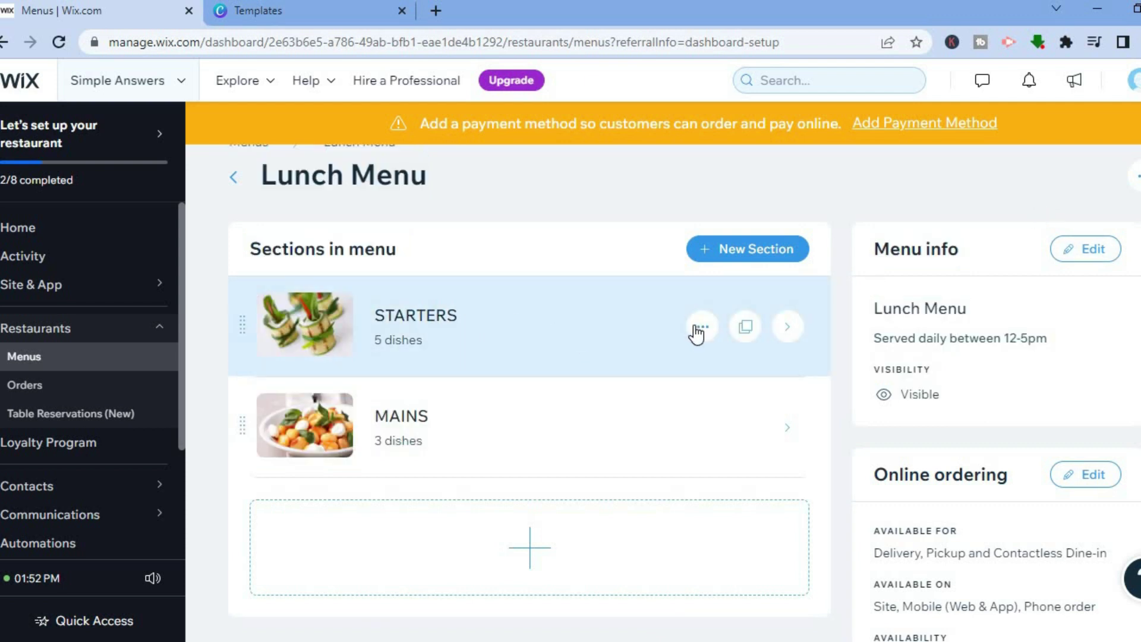
pyautogui.click(699, 329)
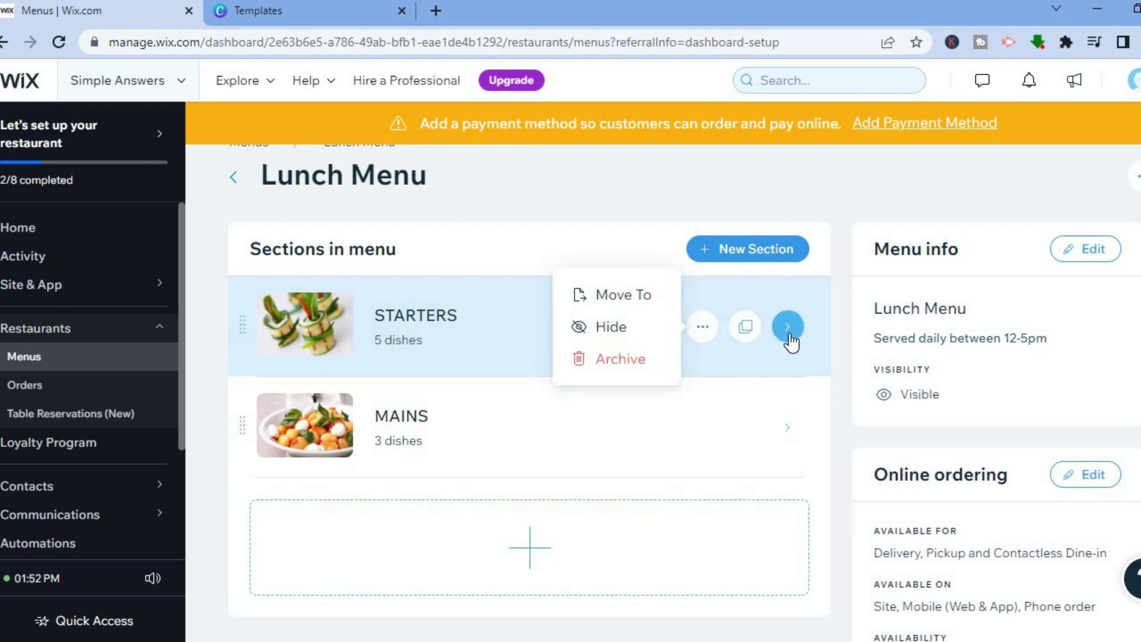
pyautogui.click(504, 185)
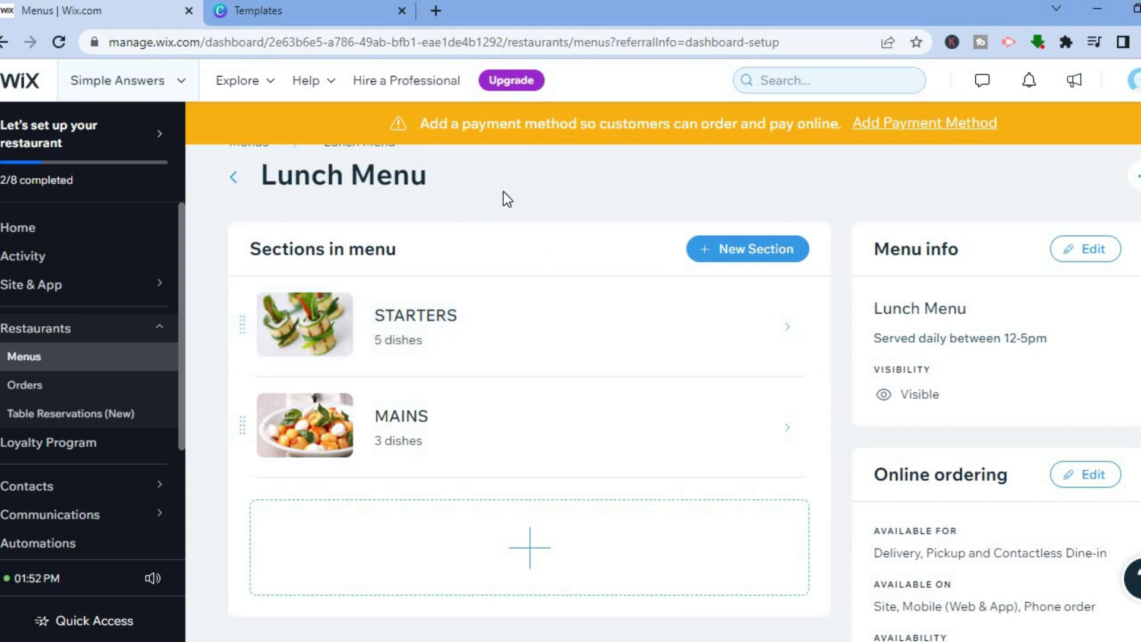
# Step: Browse the STARTERS dishes, then back on the Lunch Menu reveal Starters' Move To, Hide, Archive options
pyautogui.click(446, 339)
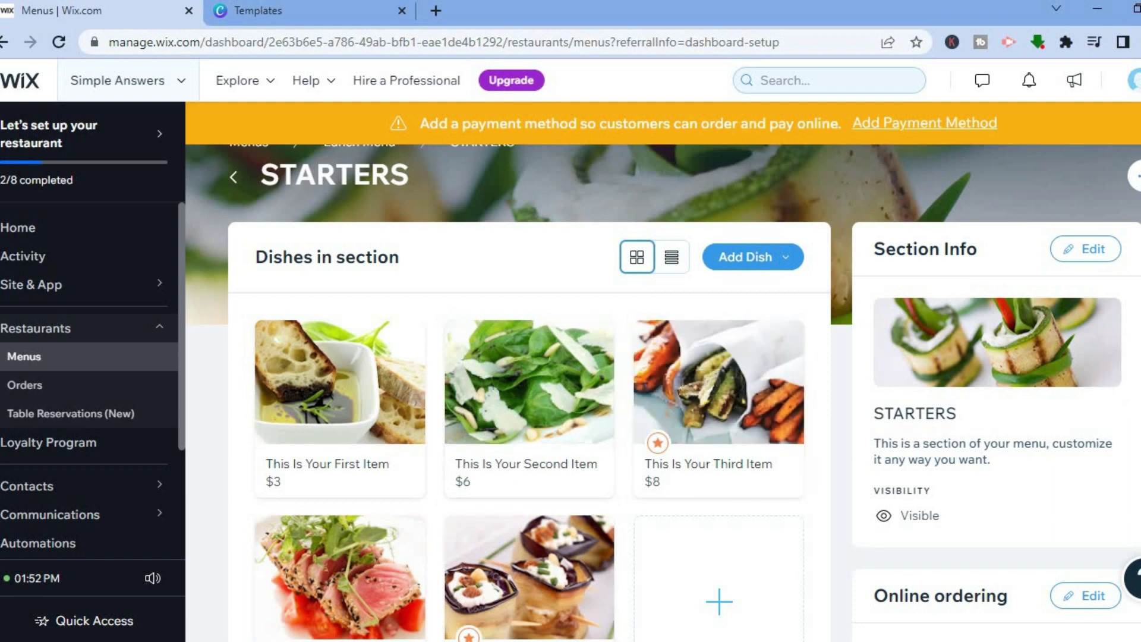
pyautogui.scroll(-3, 663, 392)
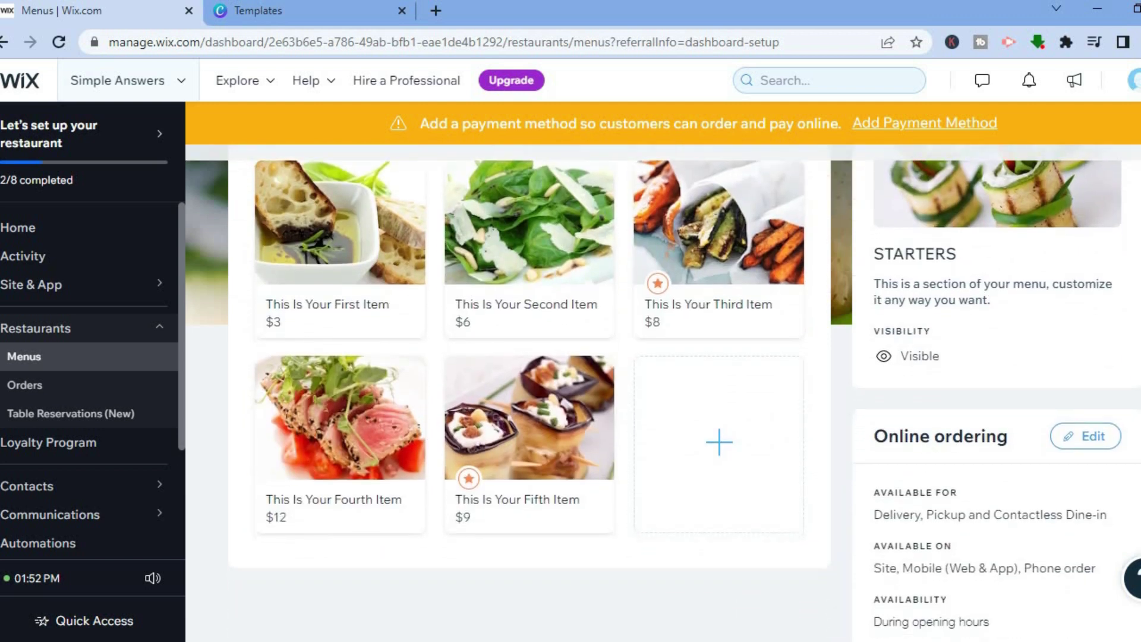
pyautogui.scroll(3, 663, 392)
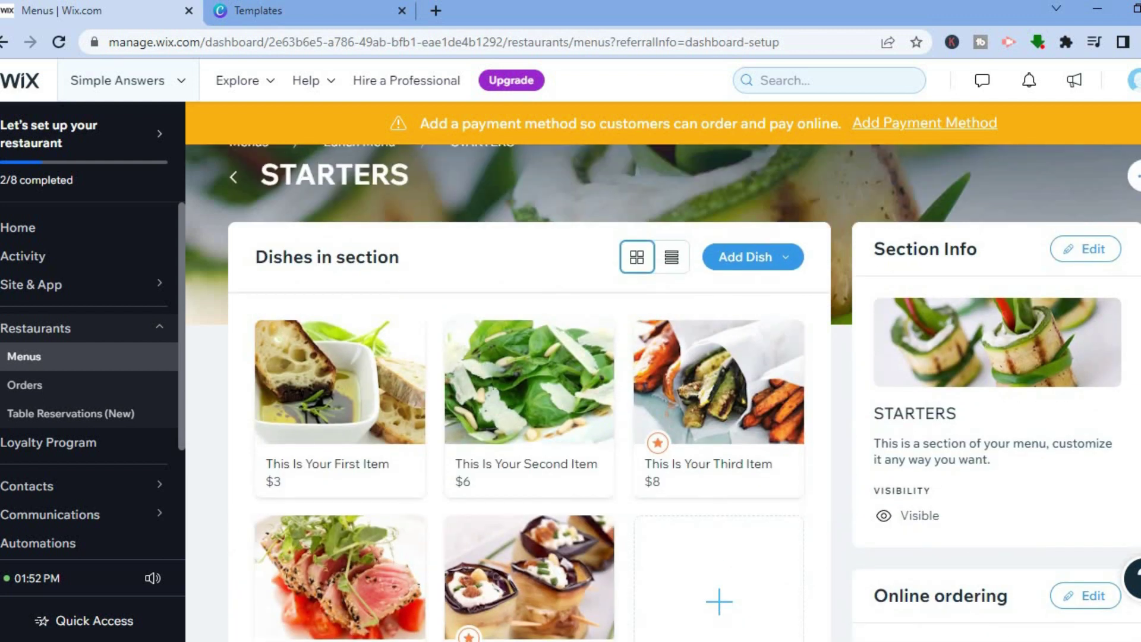
pyautogui.scroll(-3, 663, 392)
pyautogui.scroll(1, 663, 392)
pyautogui.scroll(1, 707, 469)
pyautogui.scroll(-3, 707, 469)
pyautogui.moveTo(707, 469)
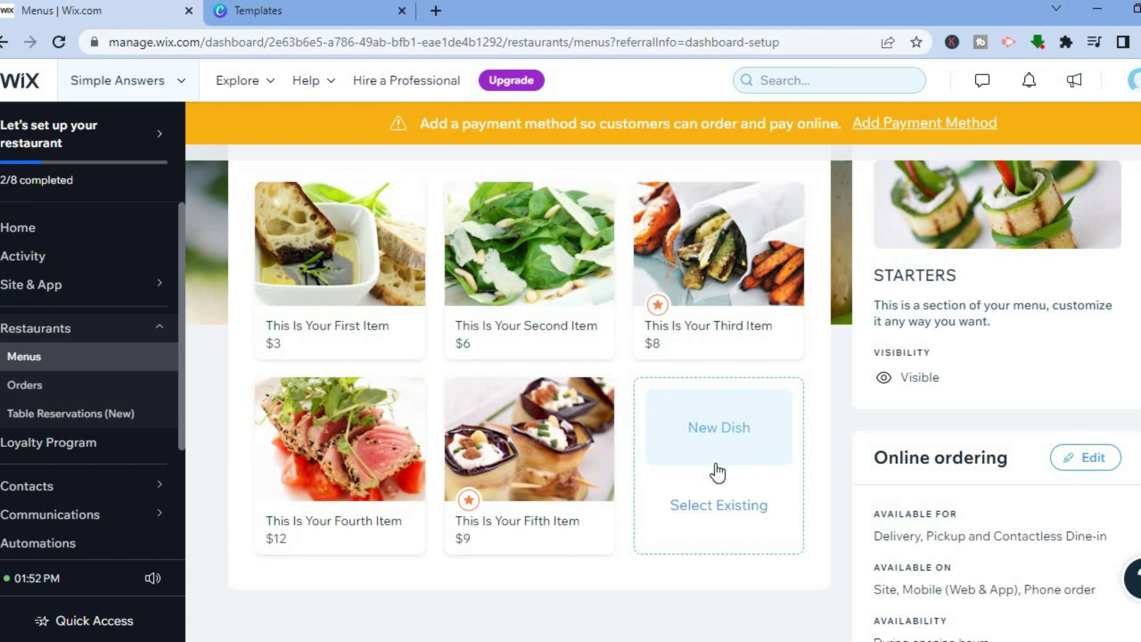
pyautogui.click(759, 439)
pyautogui.scroll(2, 564, 373)
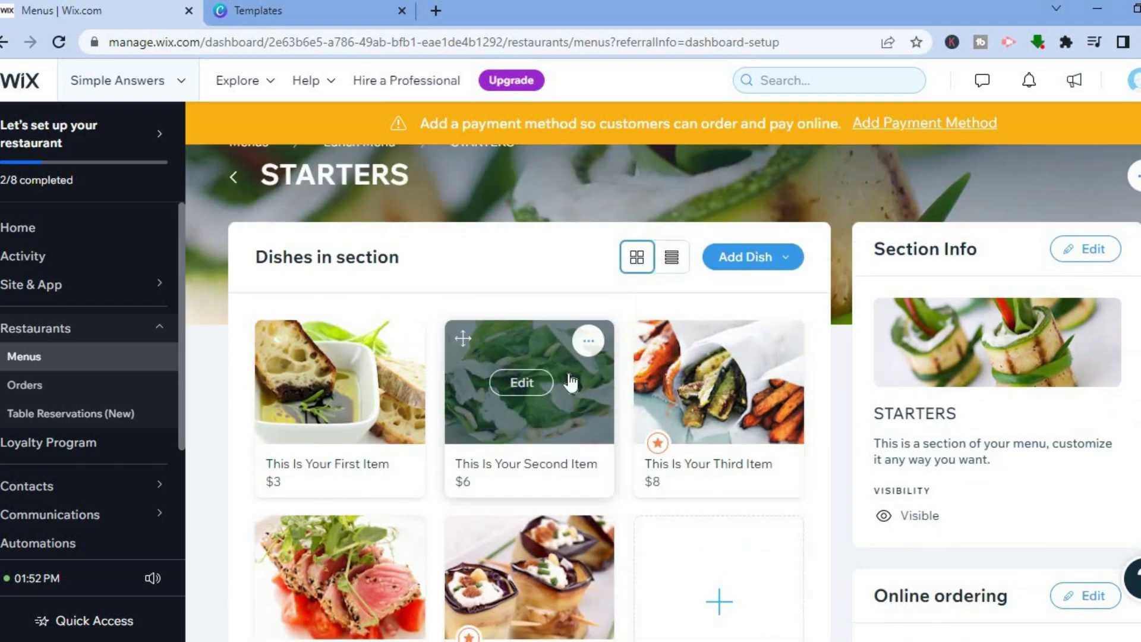
pyautogui.click(234, 178)
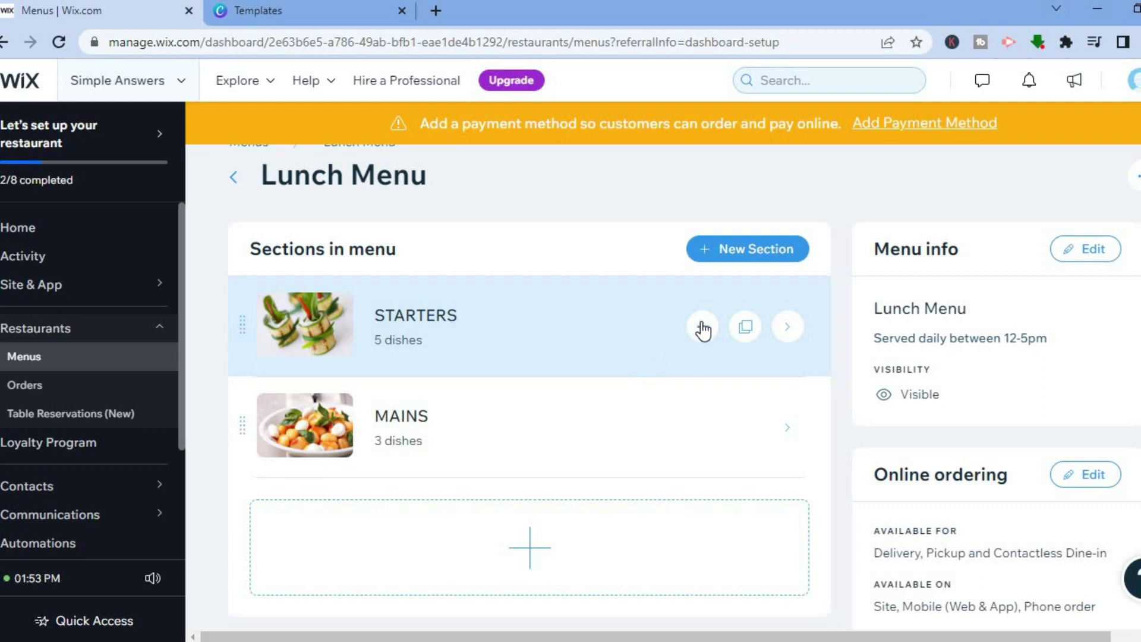
pyautogui.click(702, 326)
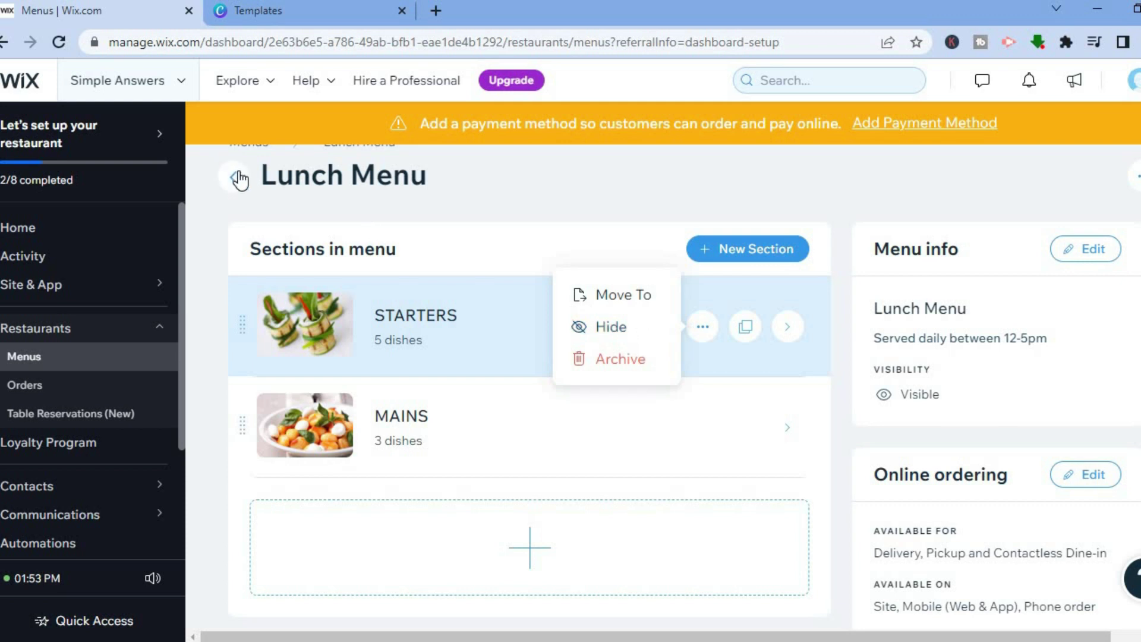
# Step: Check Table Reservations (New), which reports no restaurant location set, then return to the dashboard home
pyautogui.click(69, 228)
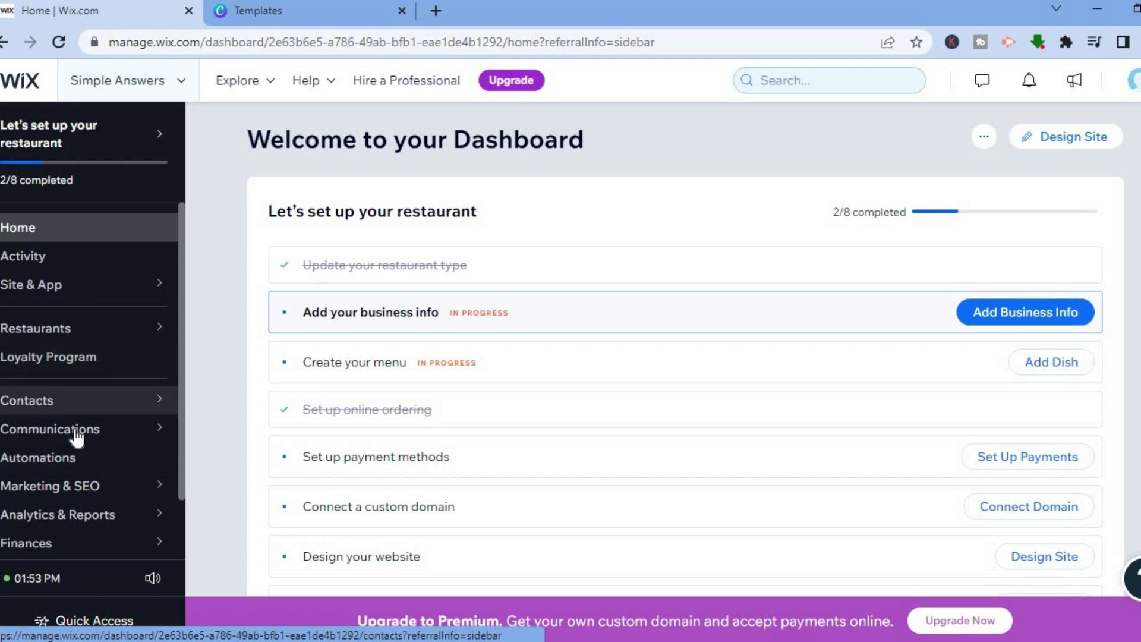
pyautogui.moveTo(75, 335)
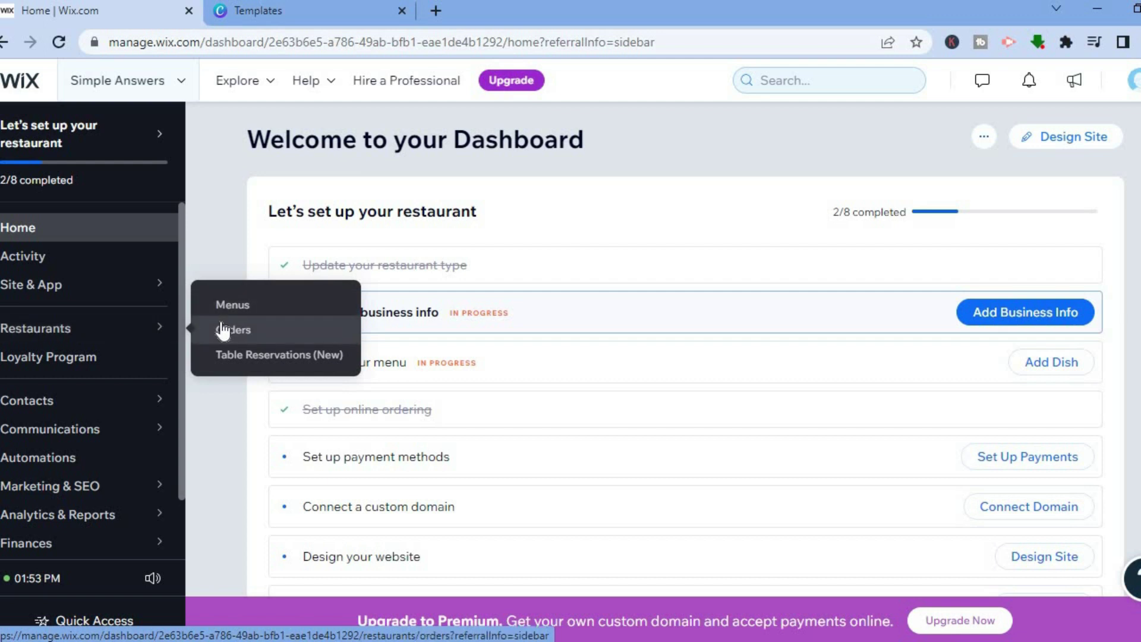
pyautogui.click(252, 355)
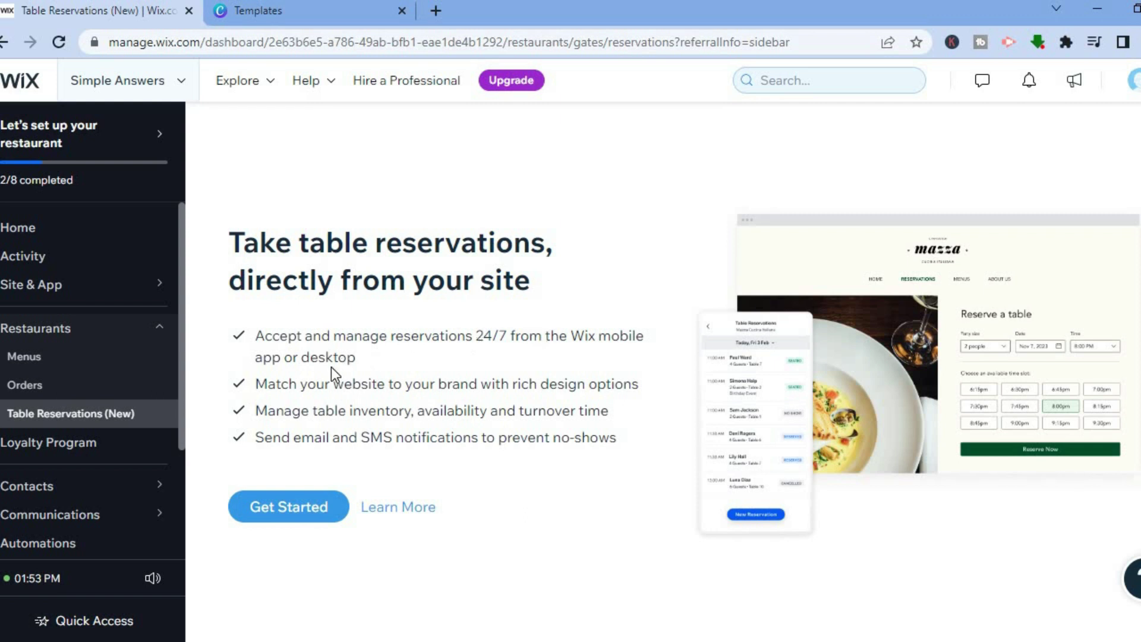
pyautogui.click(284, 508)
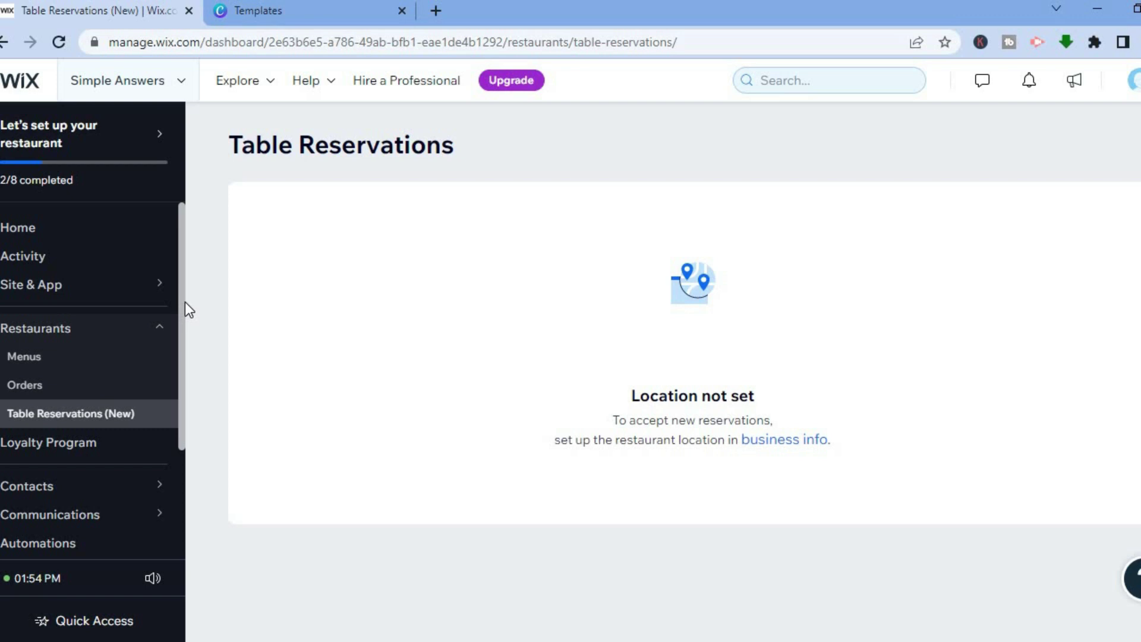
pyautogui.scroll(-2, 181, 372)
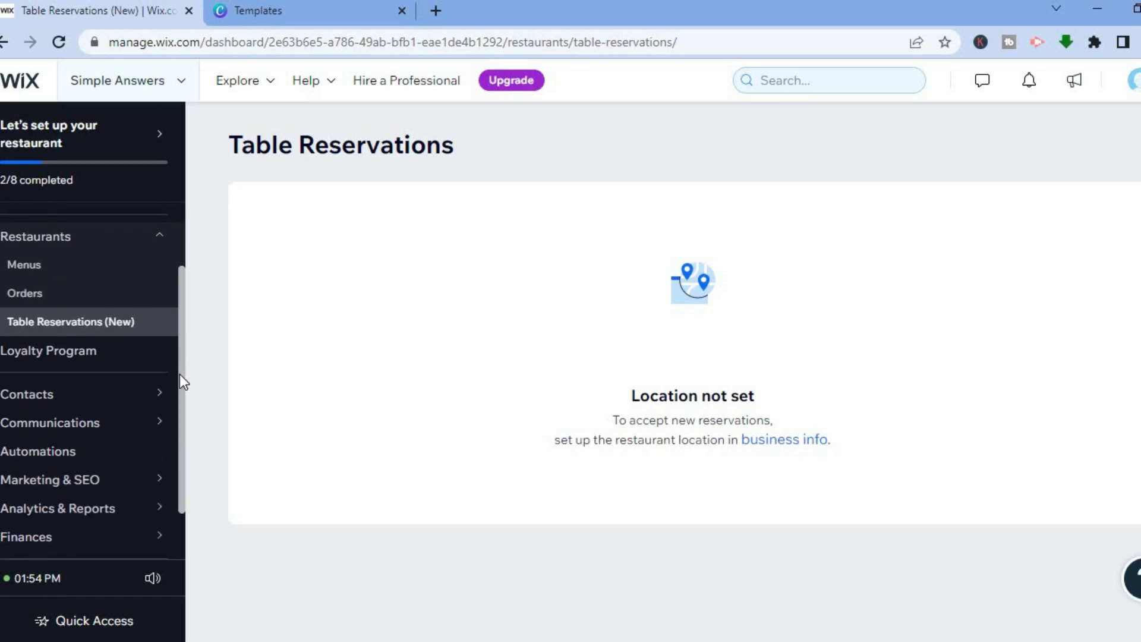
pyautogui.scroll(2, 179, 338)
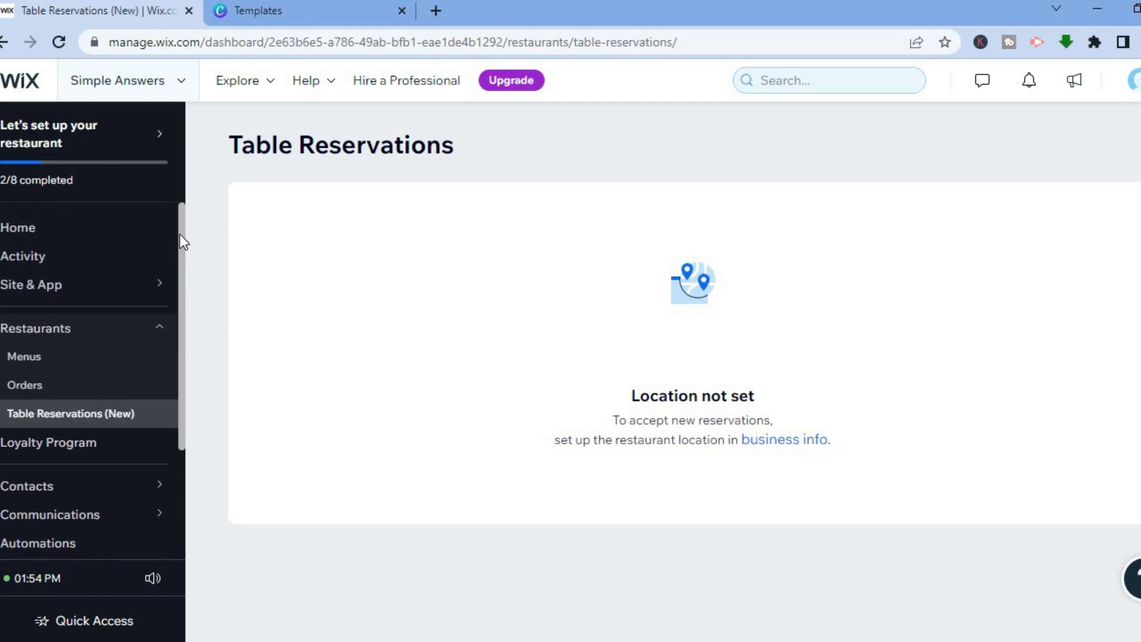
pyautogui.click(68, 228)
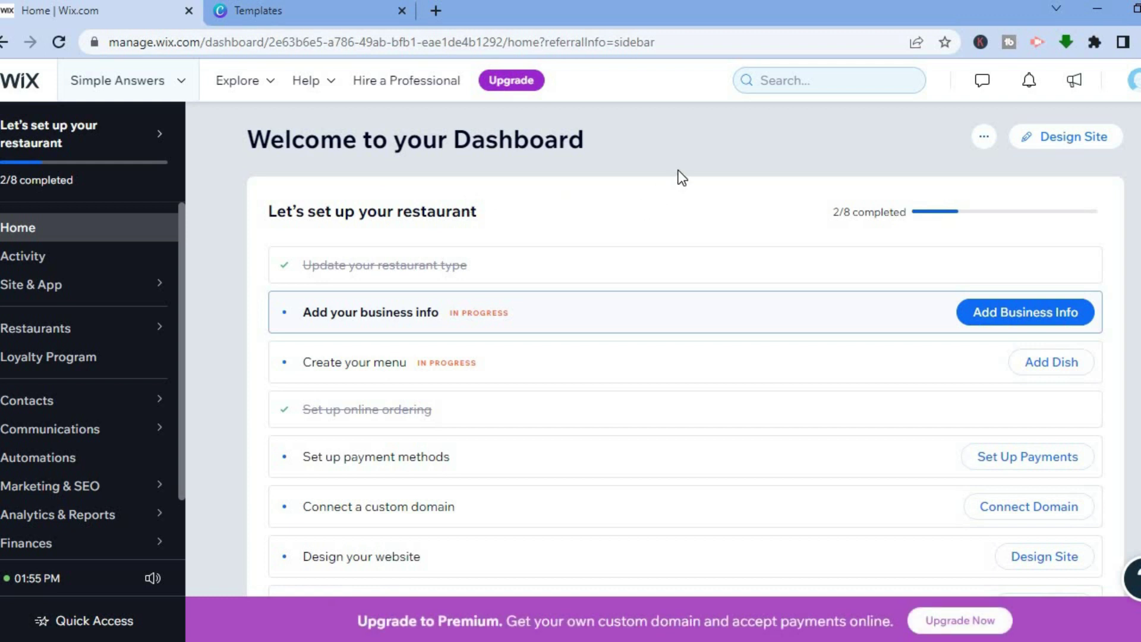
# Step: Start a template-based design and open the Food Delivery template in the Editor
pyautogui.click(1072, 138)
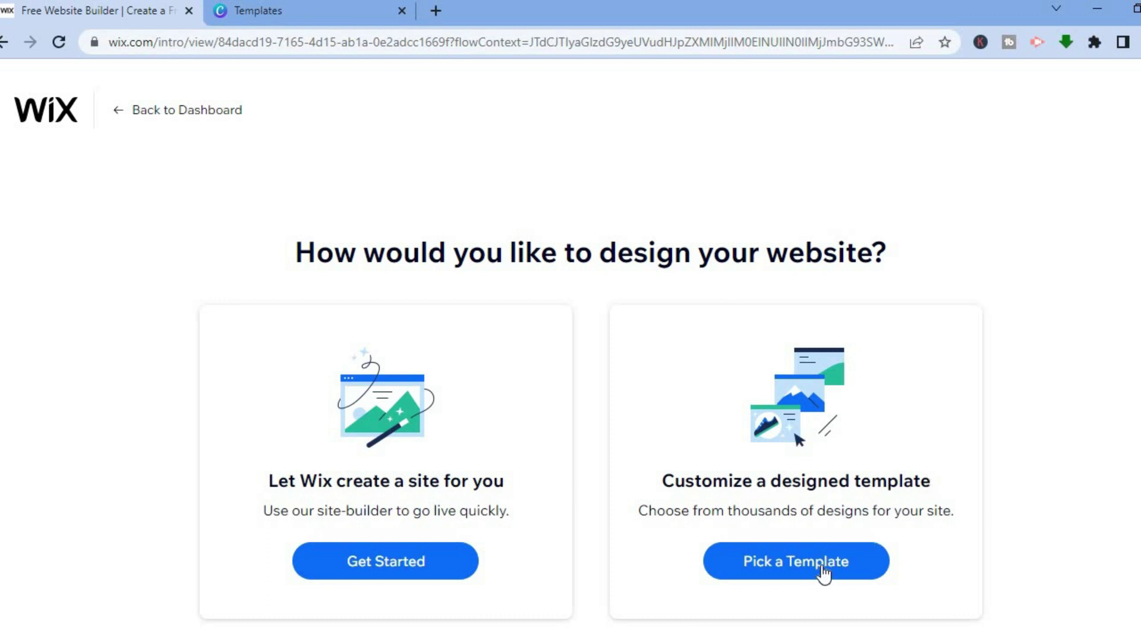
pyautogui.click(783, 574)
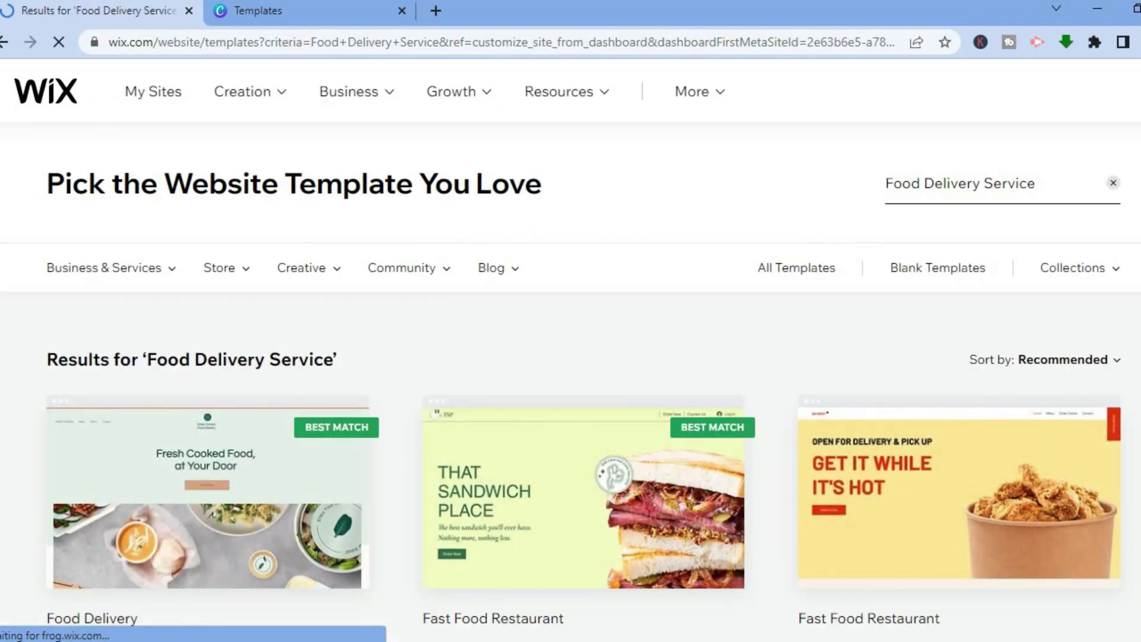
pyautogui.scroll(-3, 550, 280)
pyautogui.moveTo(550, 279)
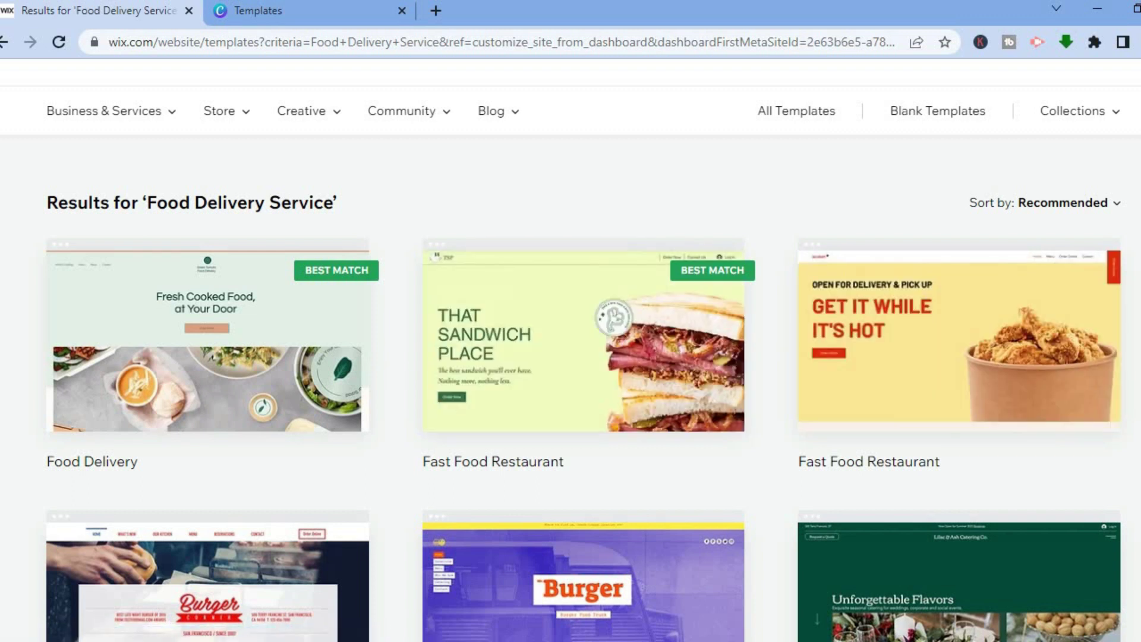
pyautogui.scroll(-10, 570, 357)
pyautogui.scroll(10, 570, 357)
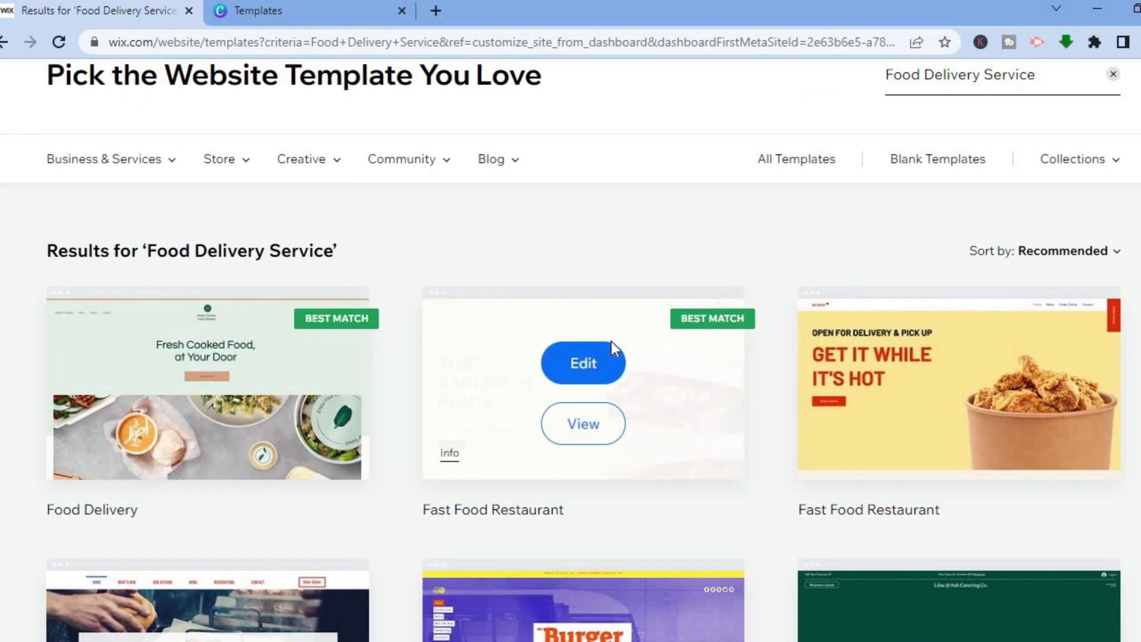
pyautogui.moveTo(300, 418)
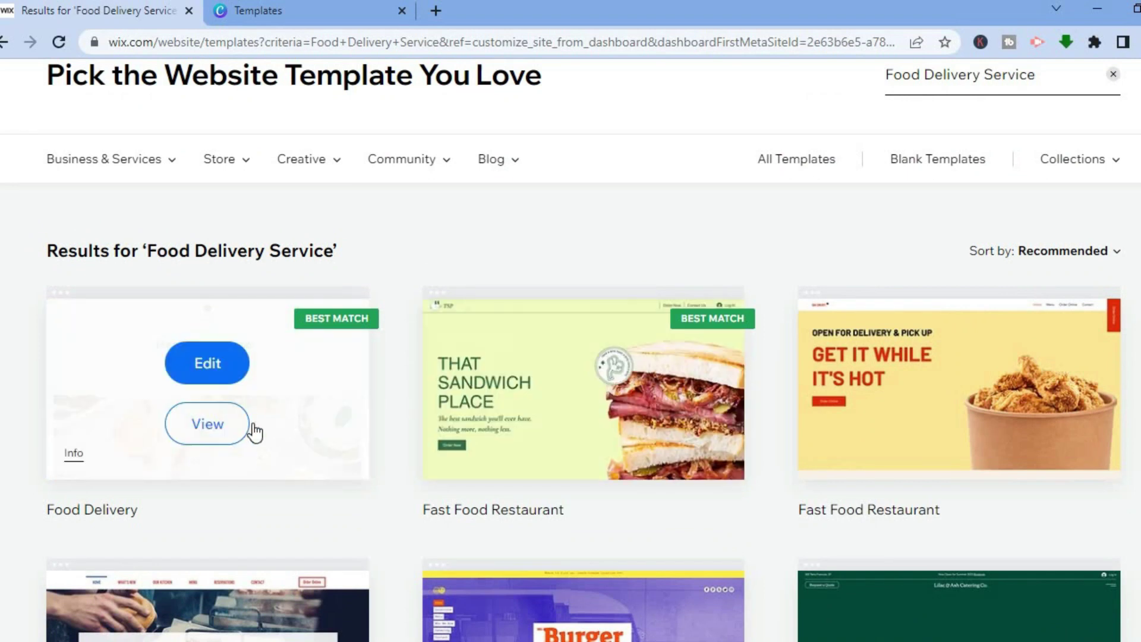
pyautogui.click(202, 378)
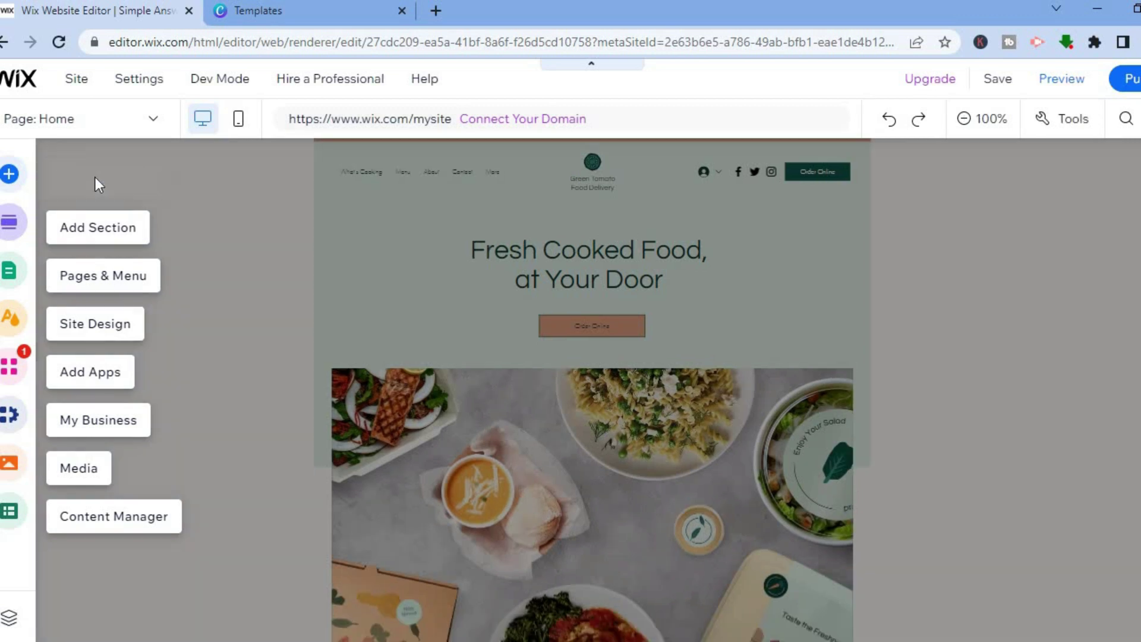
# Step: Browse the Text, Image, Button and Social elements, then preview the Facebook widgets
pyautogui.click(8, 176)
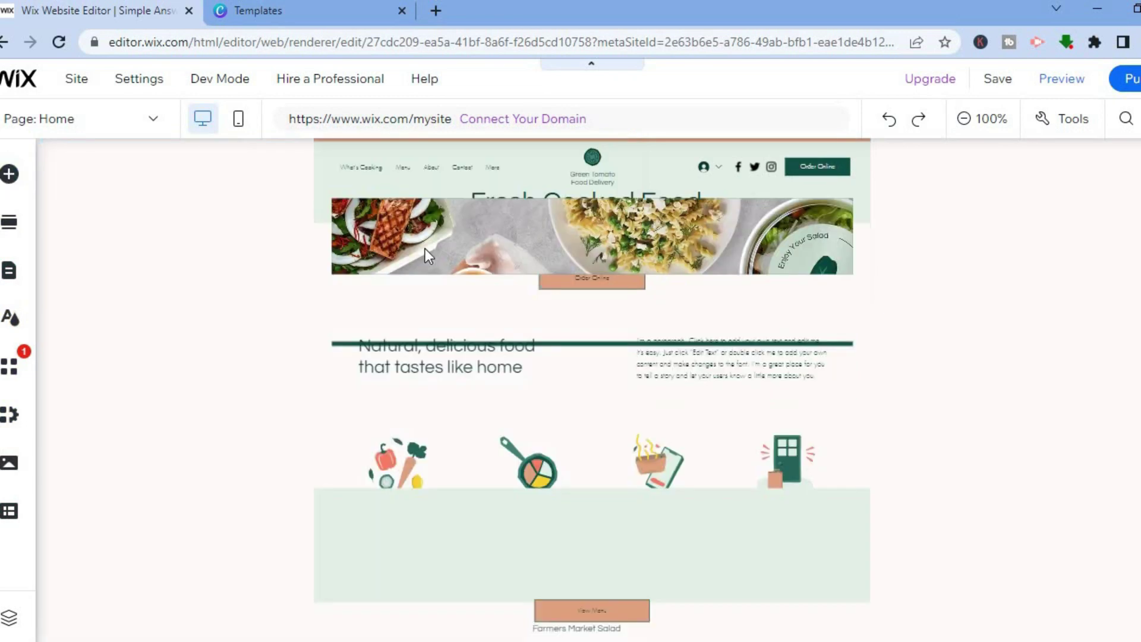
pyautogui.click(8, 178)
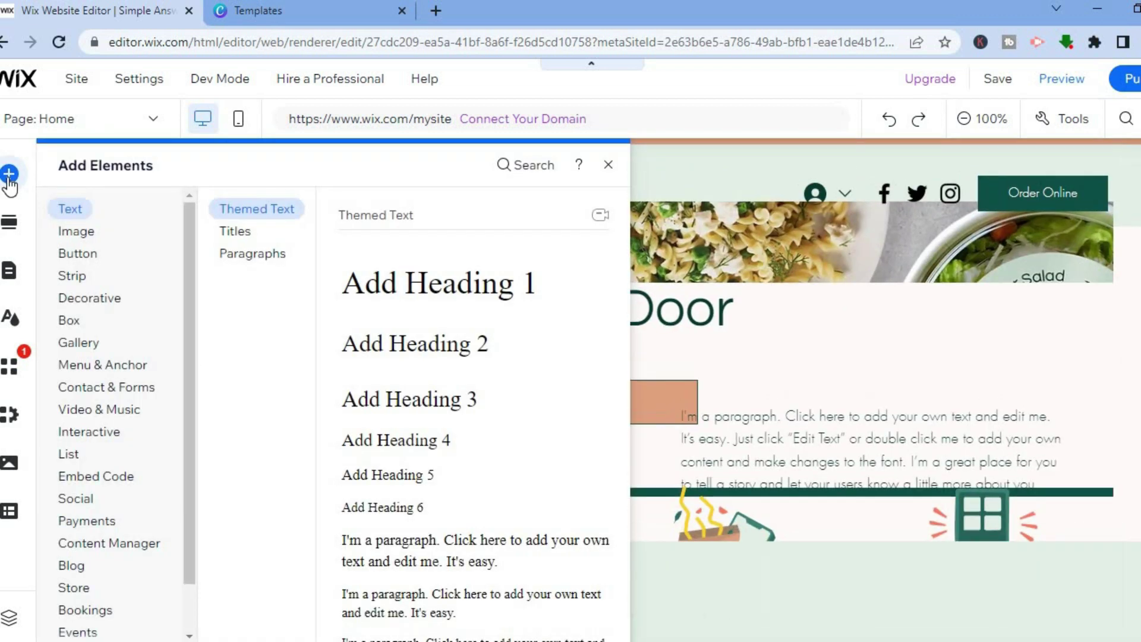
pyautogui.click(77, 233)
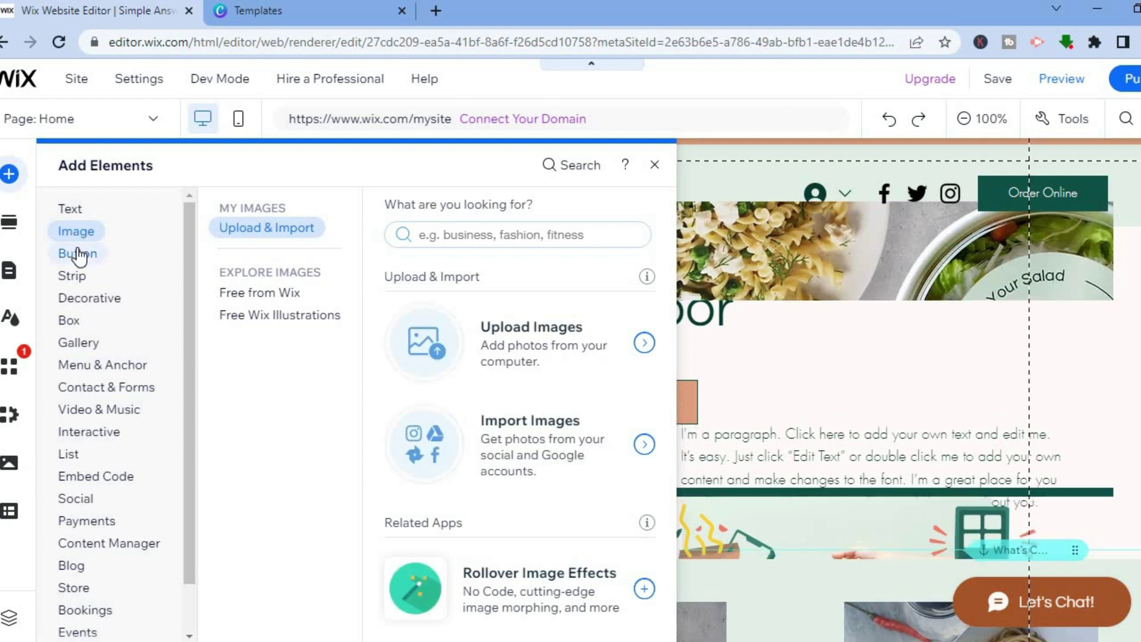
pyautogui.click(79, 255)
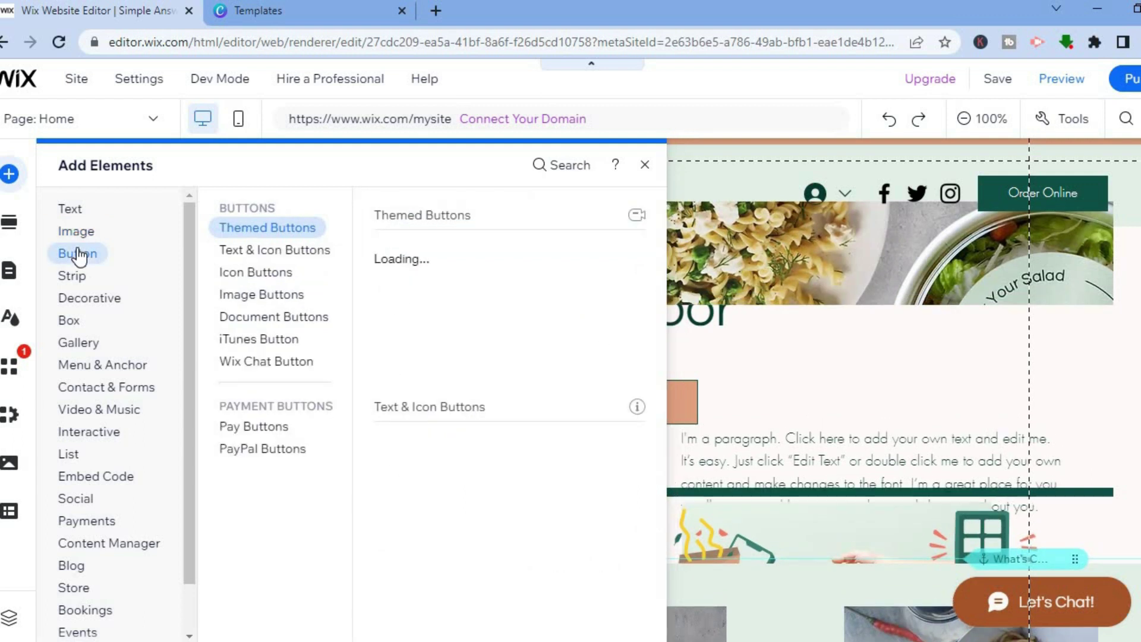
pyautogui.click(90, 500)
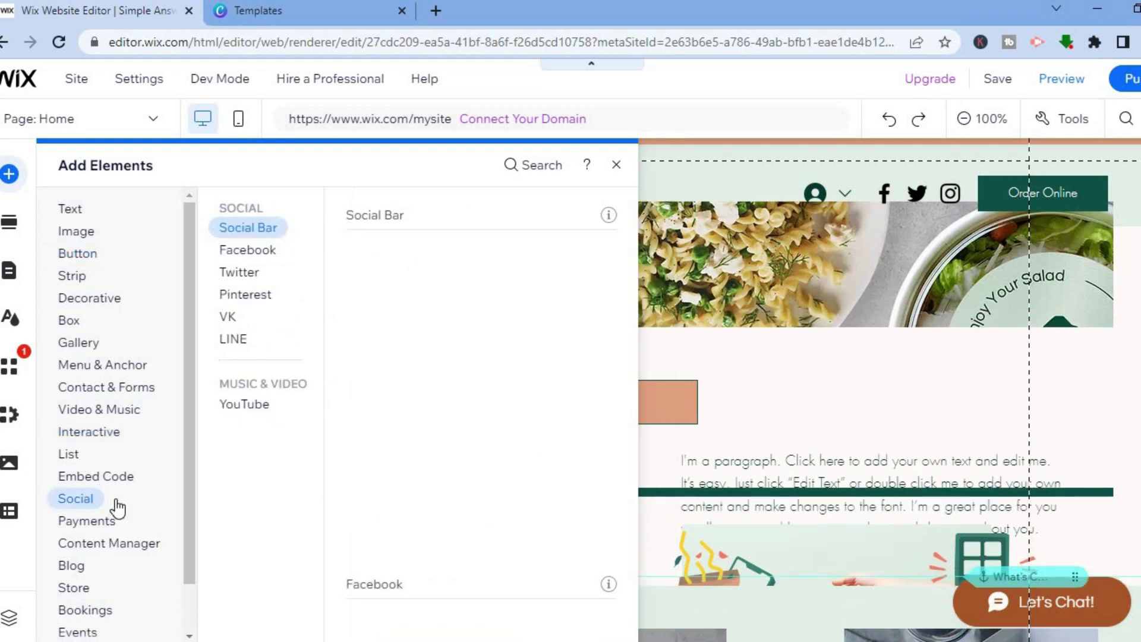
pyautogui.click(246, 254)
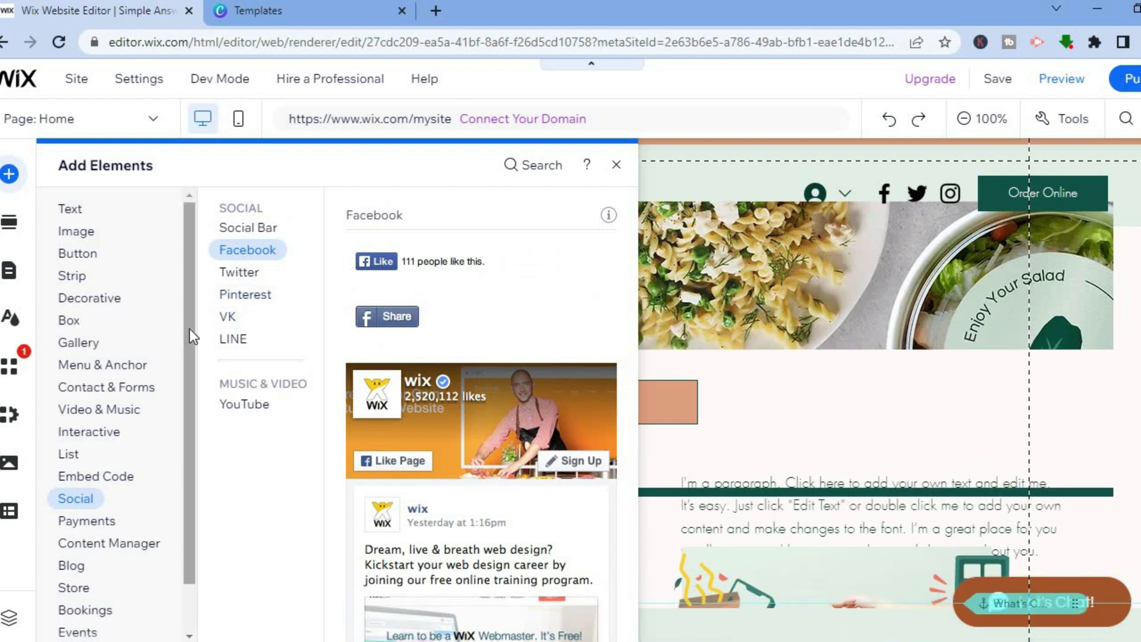
pyautogui.scroll(-1, 182, 437)
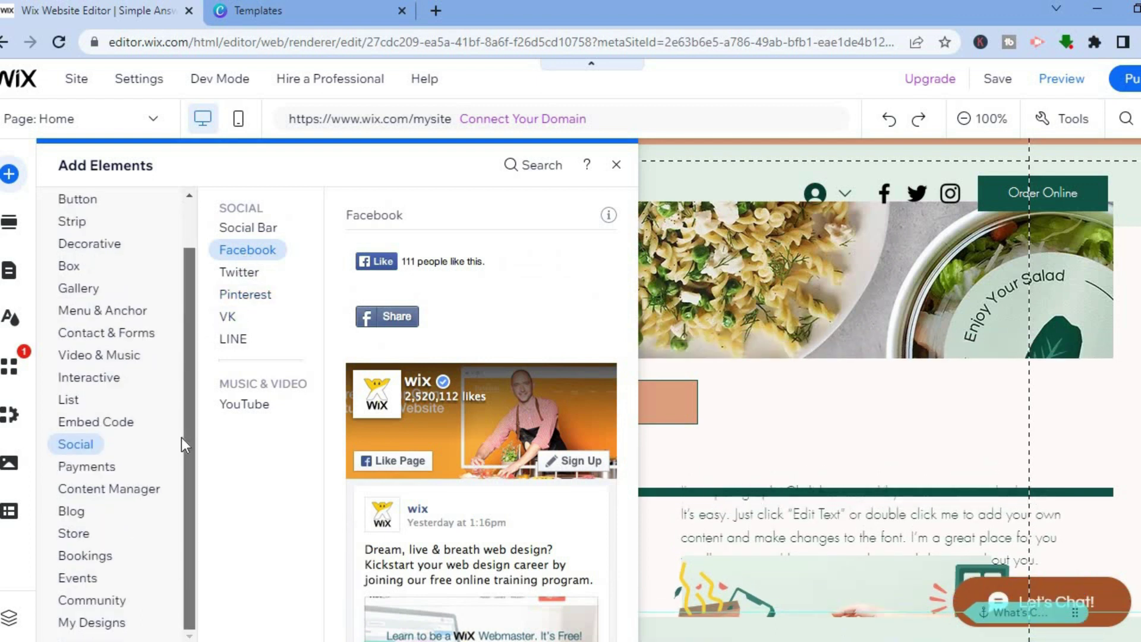
pyautogui.scroll(1, 195, 247)
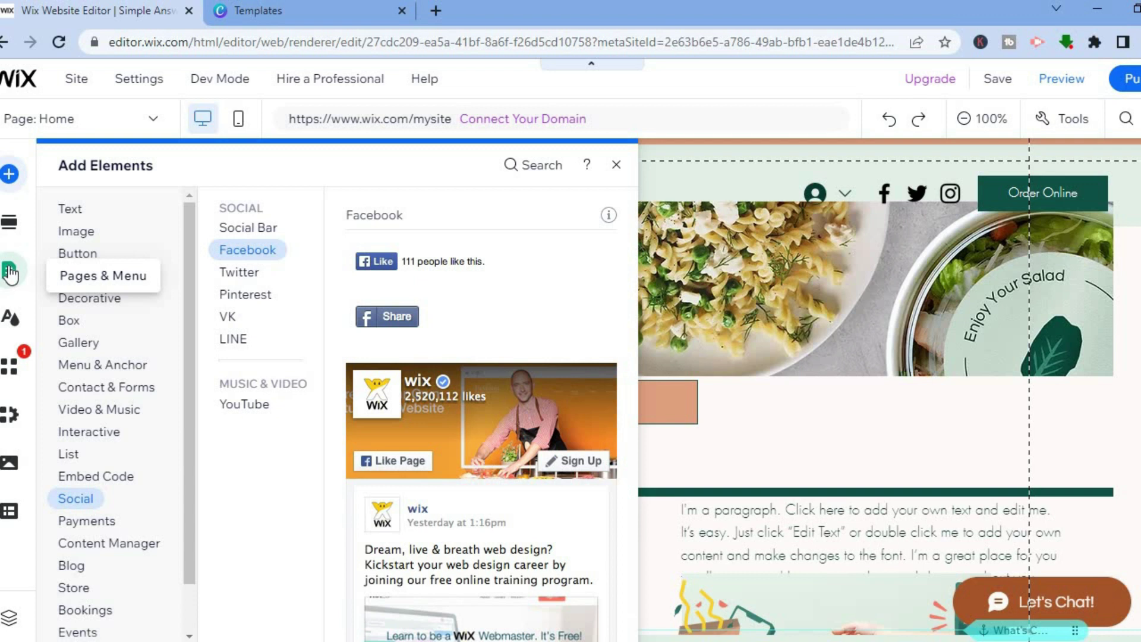
# Step: Review the Site Pages list, Home through Reservations, then close it
pyautogui.click(10, 274)
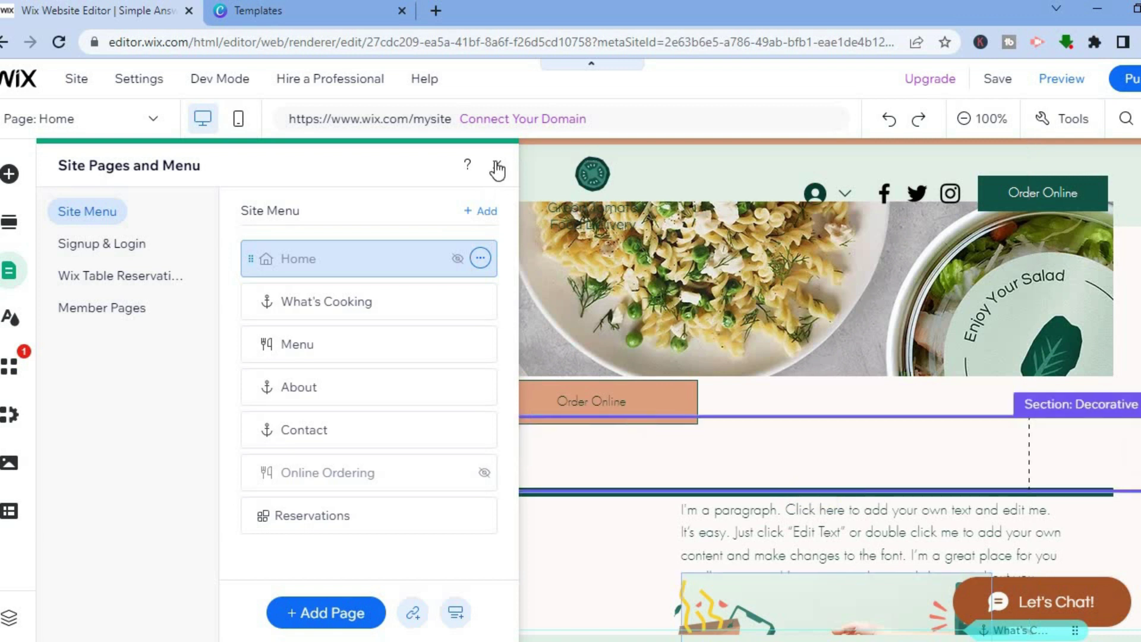
pyautogui.click(496, 167)
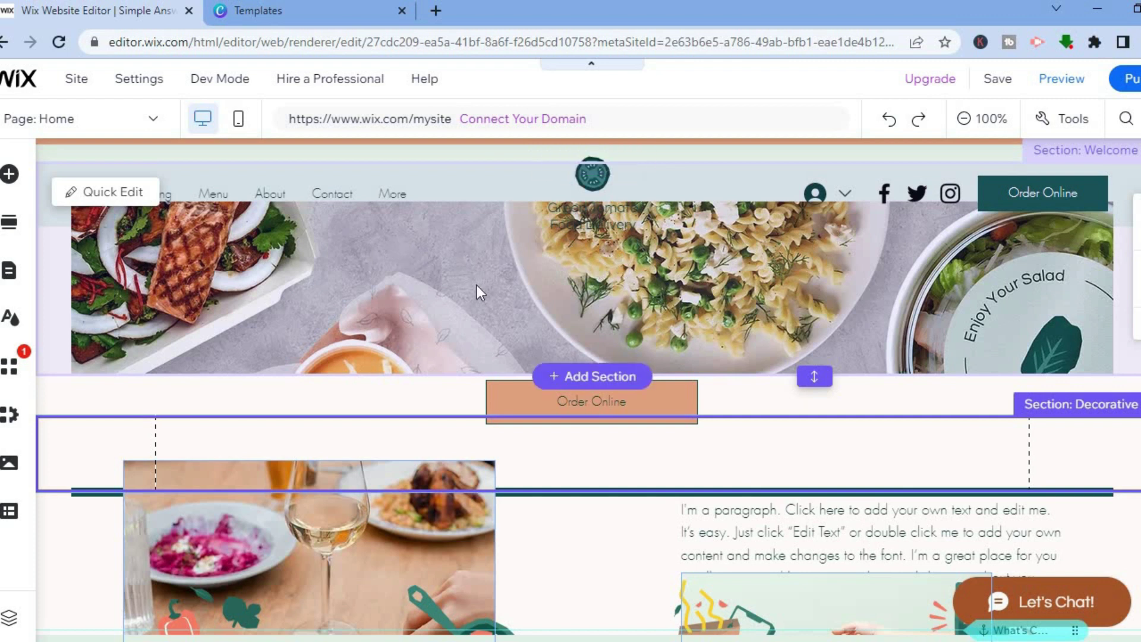
# Step: Quick-edit the Welcome section to see its backgrounds, title and Order Online button
pyautogui.click(127, 191)
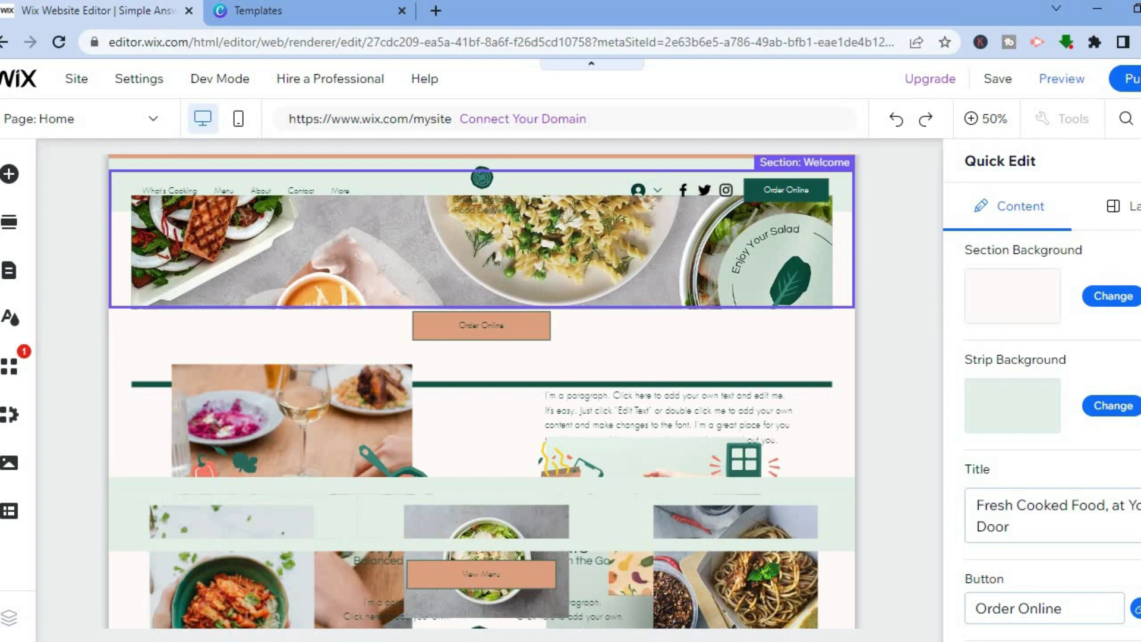
pyautogui.scroll(-2, 1040, 434)
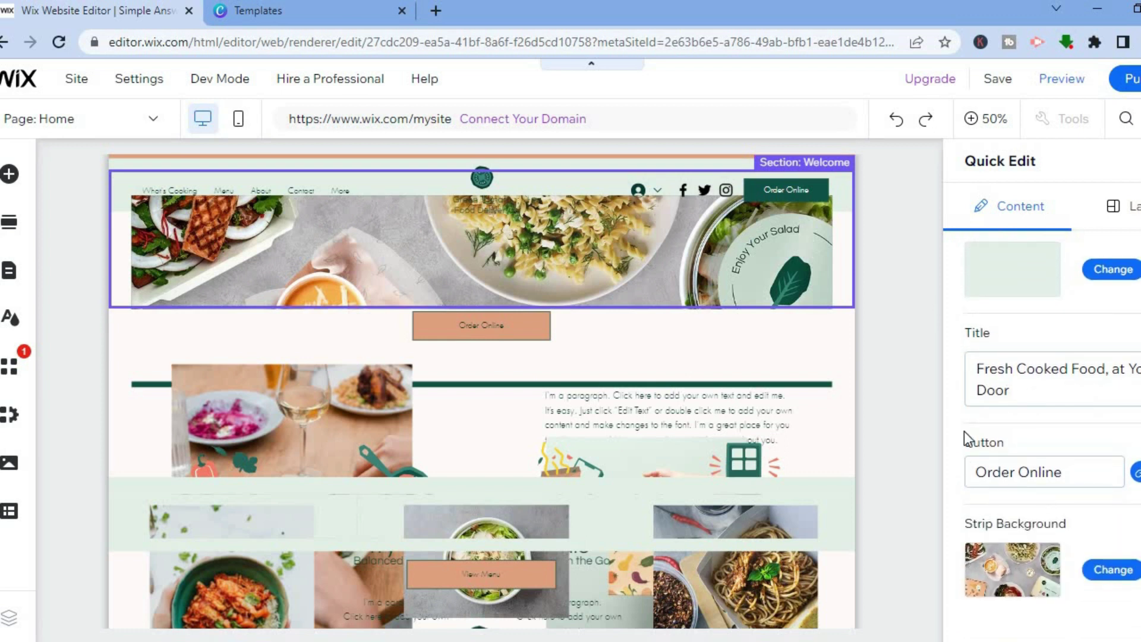